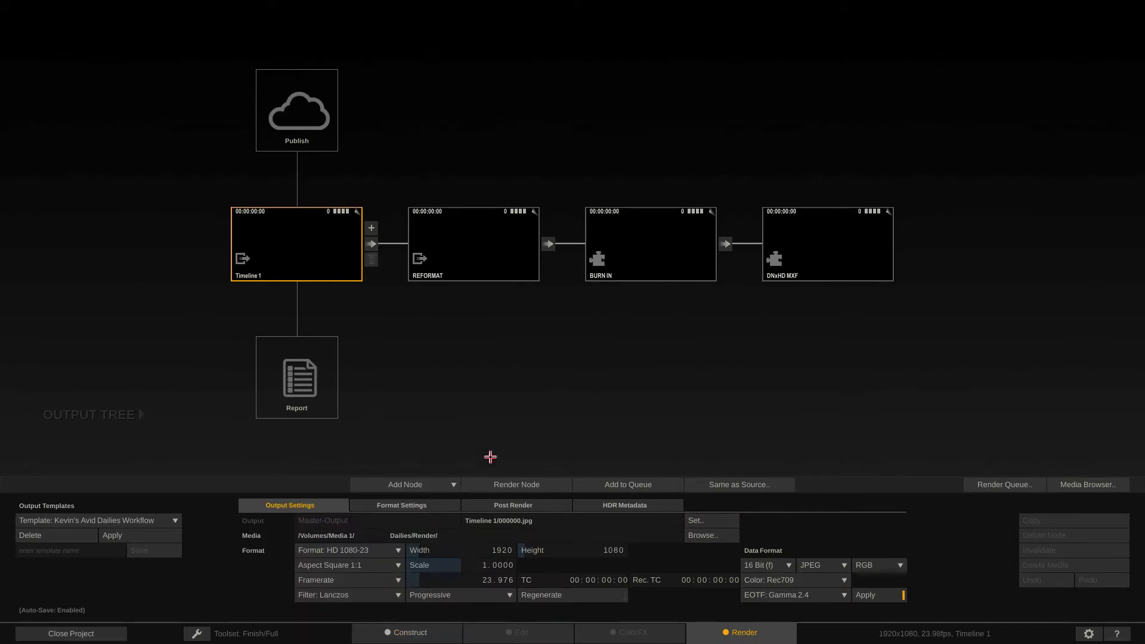
- Return to the Construct page with the timeline now set to HD 1080-23
{"action": "left_click", "coordinate": [408, 631]}
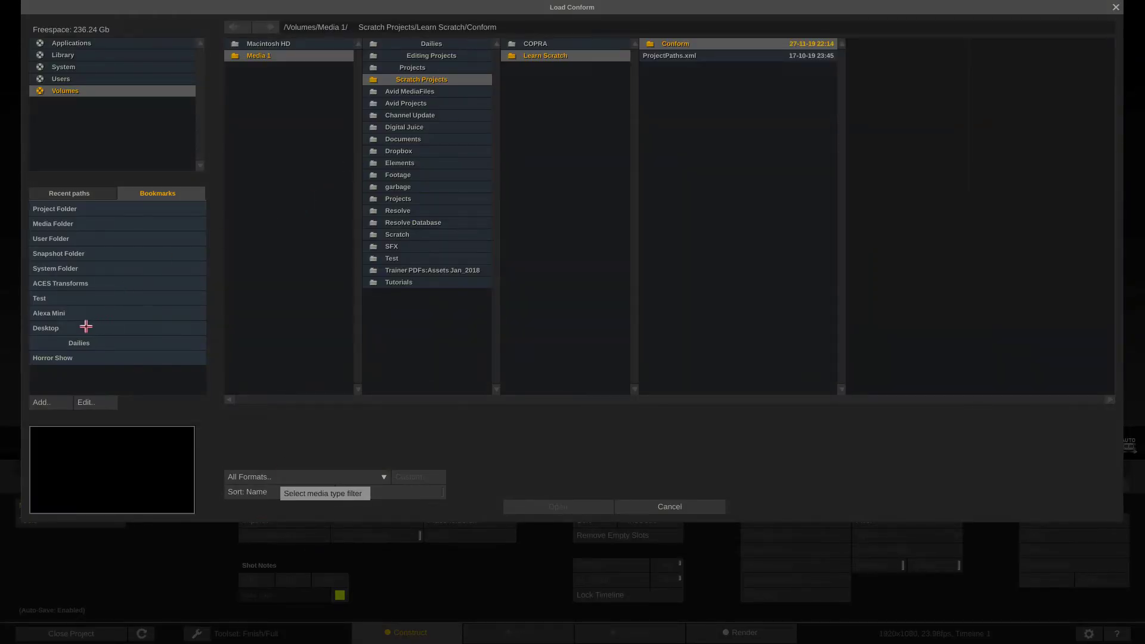
- Open Montage.aaf from the Desktop for conforming
{"action": "left_click", "coordinate": [103, 323]}
{"action": "left_click", "coordinate": [546, 56]}
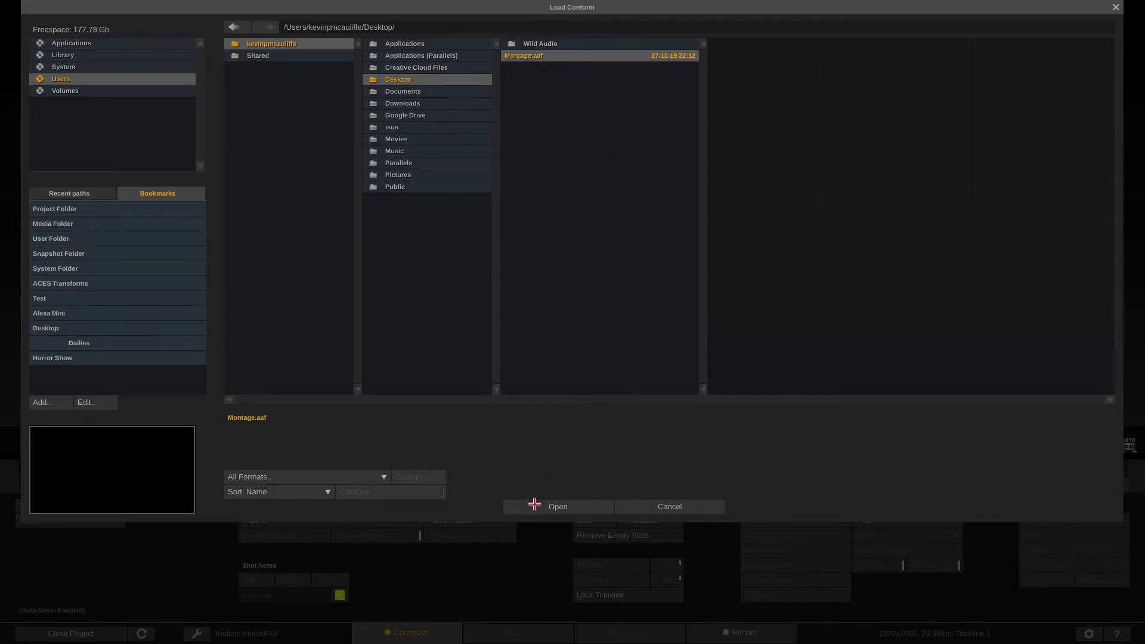
{"action": "left_click", "coordinate": [534, 504]}
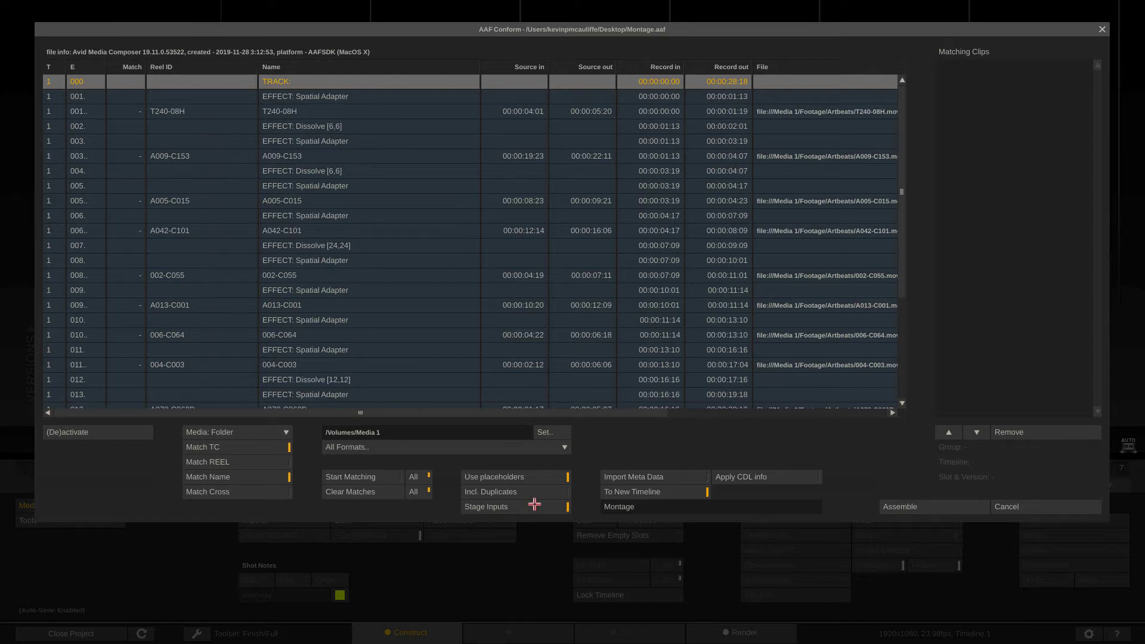
{"action": "left_click", "coordinate": [262, 431]}
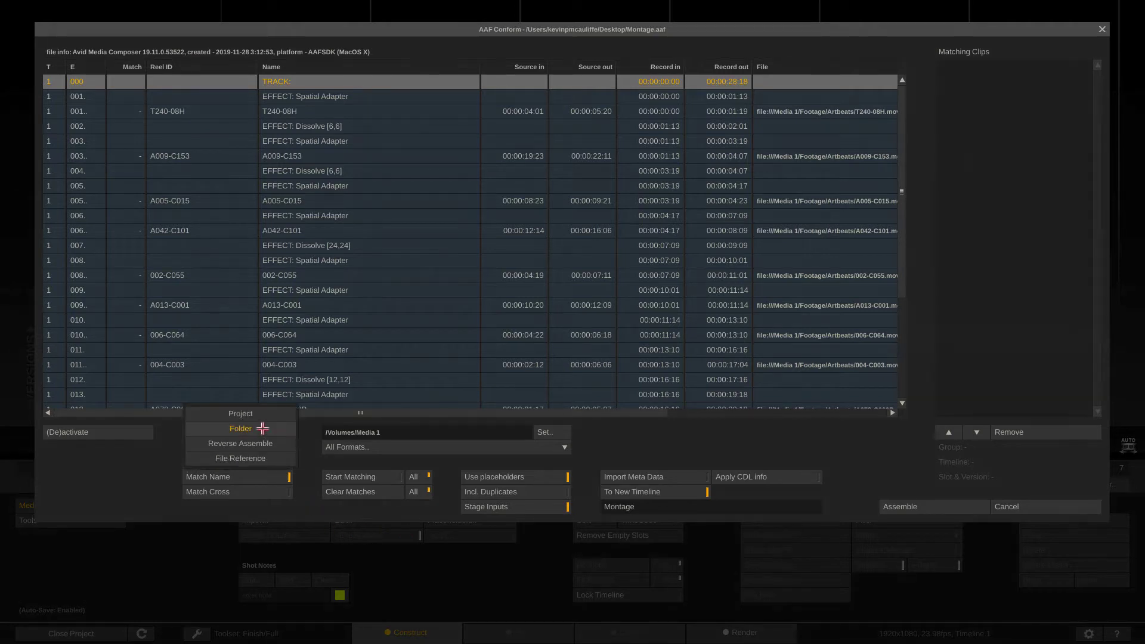
{"action": "left_click", "coordinate": [255, 414]}
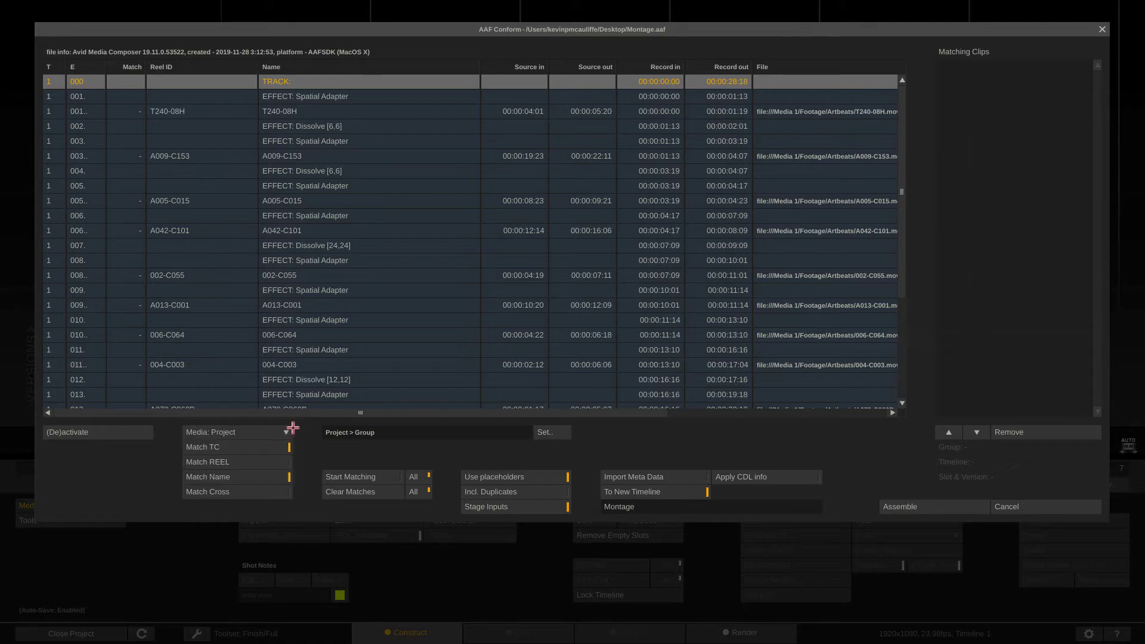
{"action": "left_click", "coordinate": [549, 431]}
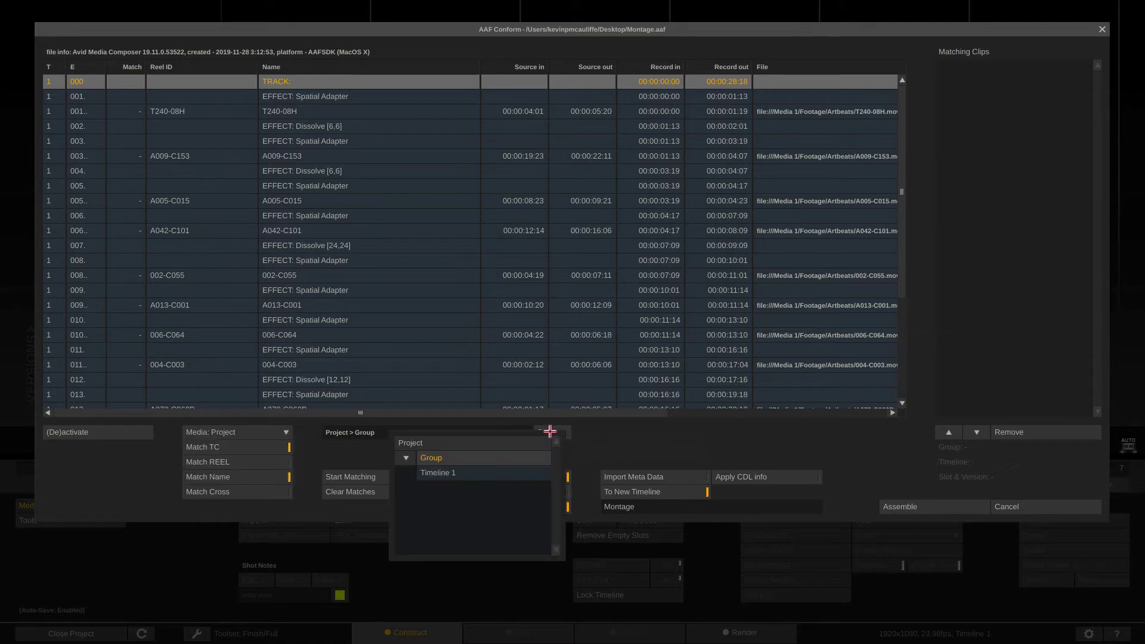
{"action": "left_click", "coordinate": [467, 472]}
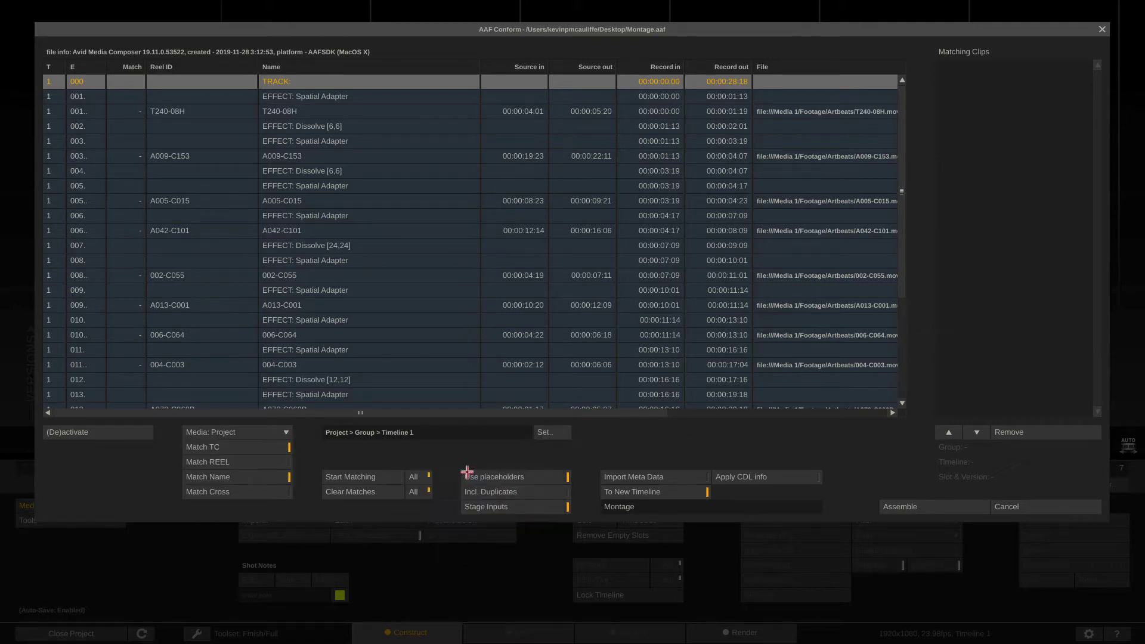
{"action": "left_click", "coordinate": [544, 431]}
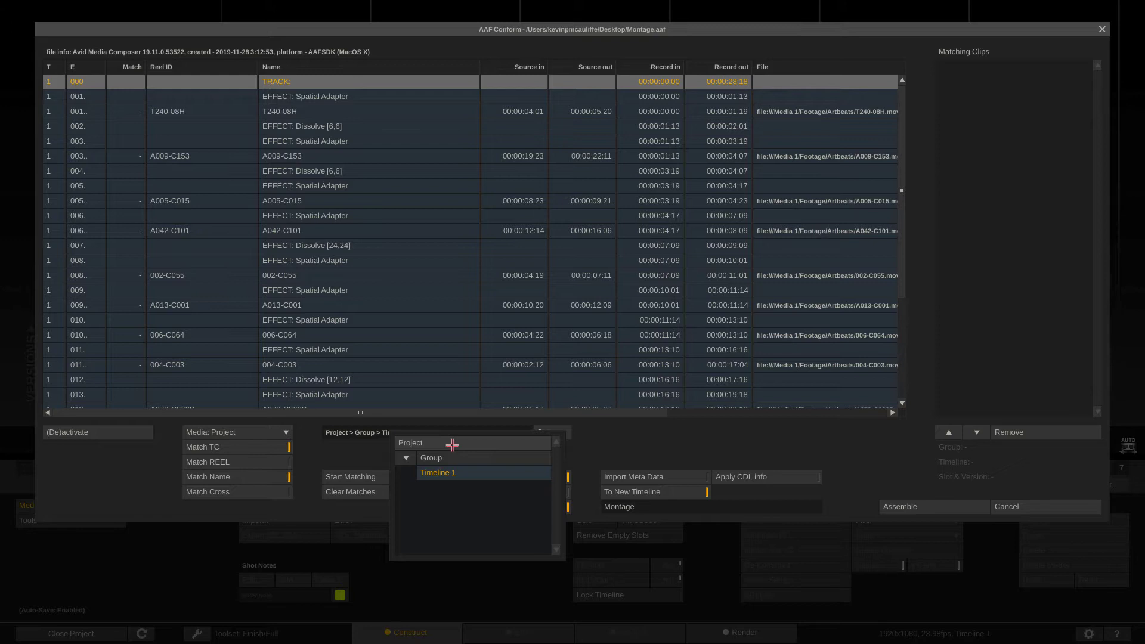
{"action": "left_click", "coordinate": [451, 443]}
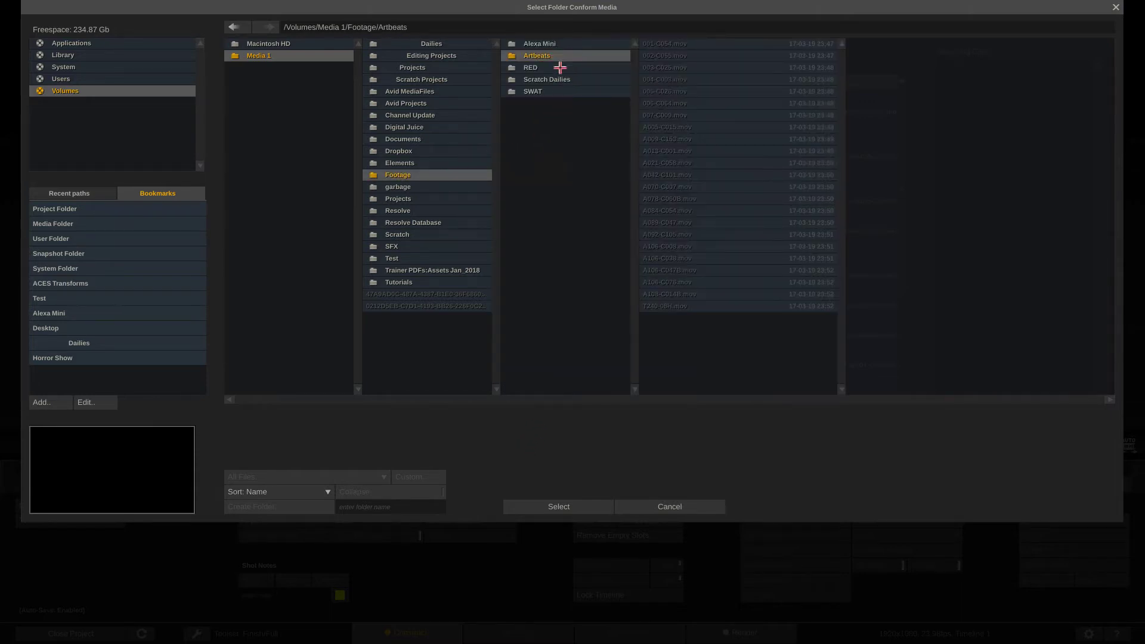
- Use /Volumes/Media 1/Footage/Artbeats as the conform media location
{"action": "left_click", "coordinate": [524, 506]}
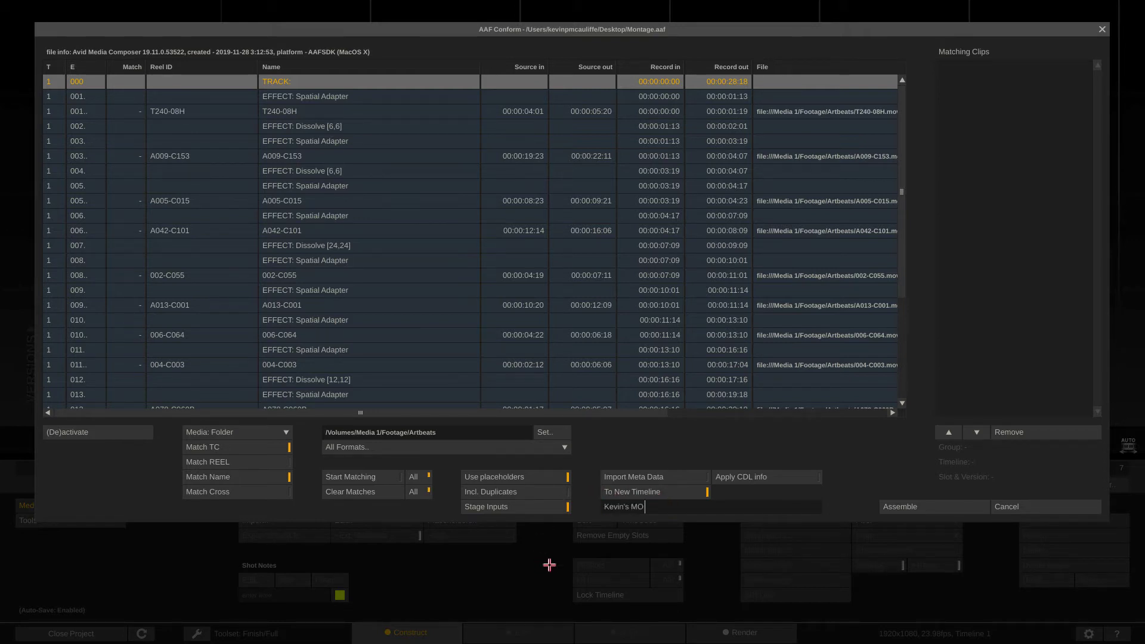
- Name the new timeline 'Kevin's Montage' and assemble the AAF into it
{"action": "type", "text": "nt"}
{"action": "key", "text": "BackSpace"}
{"action": "key", "text": "BackSpace"}
{"action": "key", "text": "BackSpace"}
{"action": "type", "text": "ontage"}
{"action": "left_click", "coordinate": [895, 505]}
{"action": "left_click", "coordinate": [896, 505]}
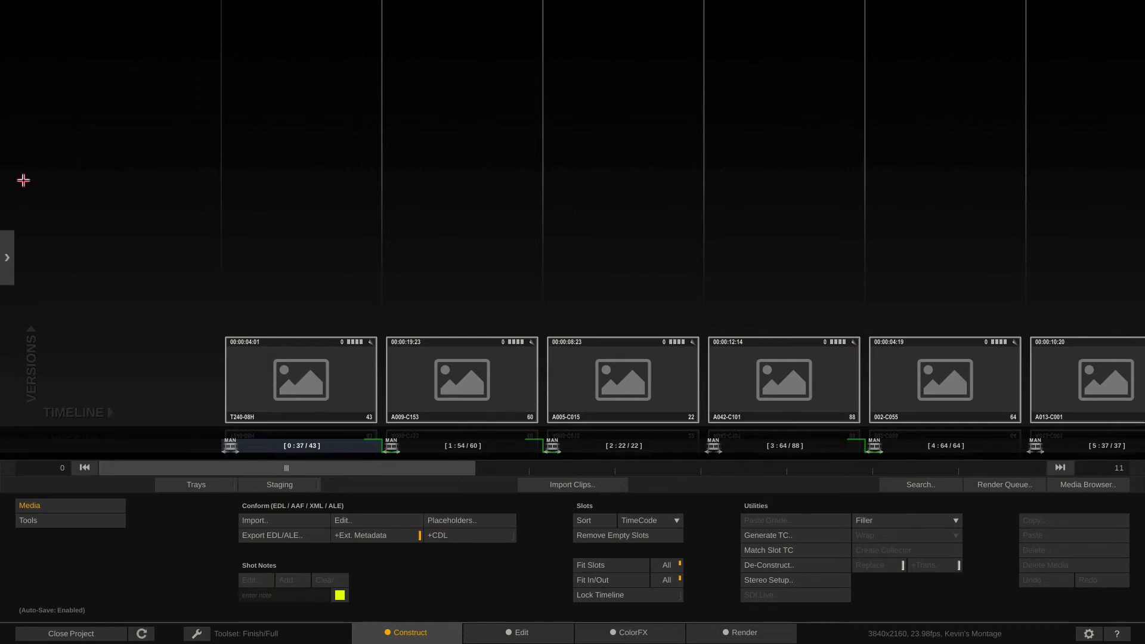
- Check Track V2 in the Project panel, then reopen the Montage.aaf conform
{"action": "left_click", "coordinate": [7, 257]}
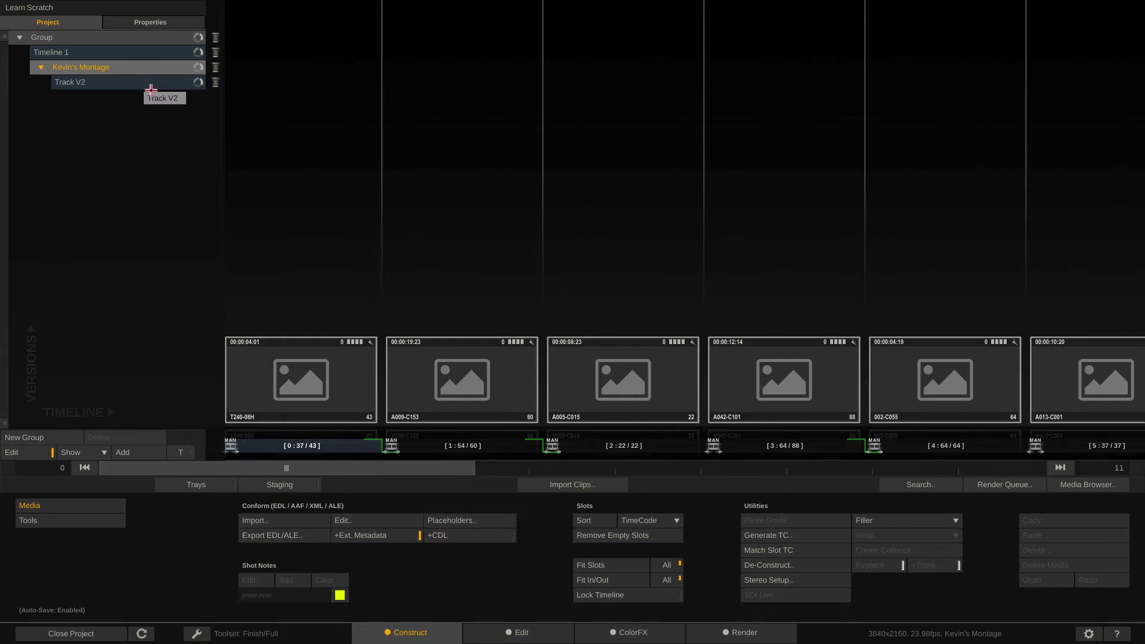
{"action": "left_click", "coordinate": [265, 127]}
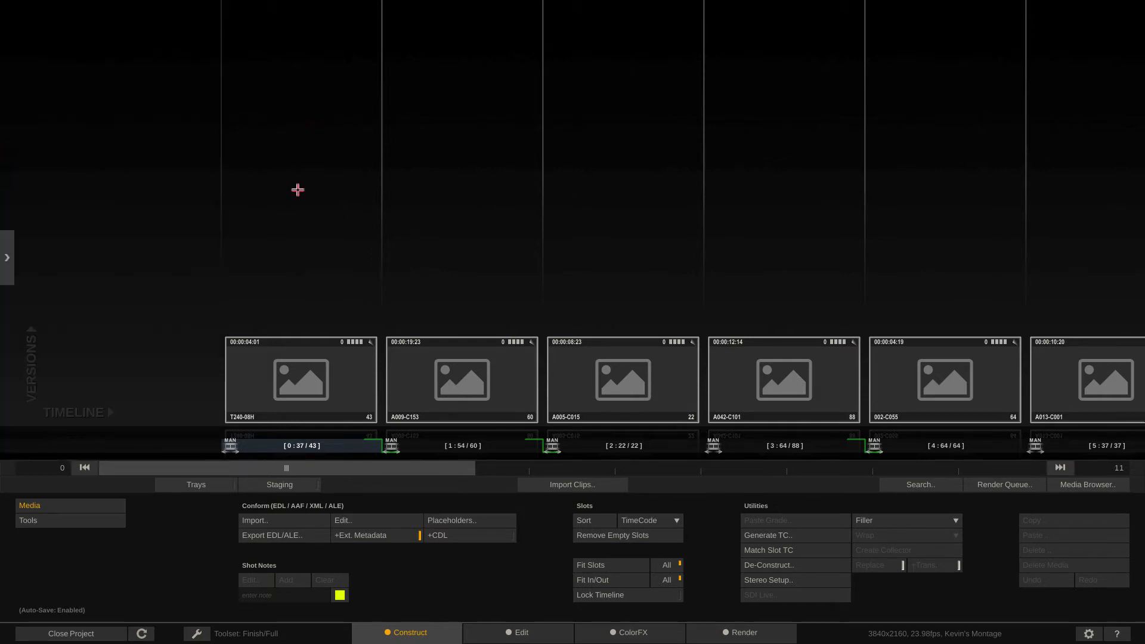
{"action": "left_click", "coordinate": [360, 523]}
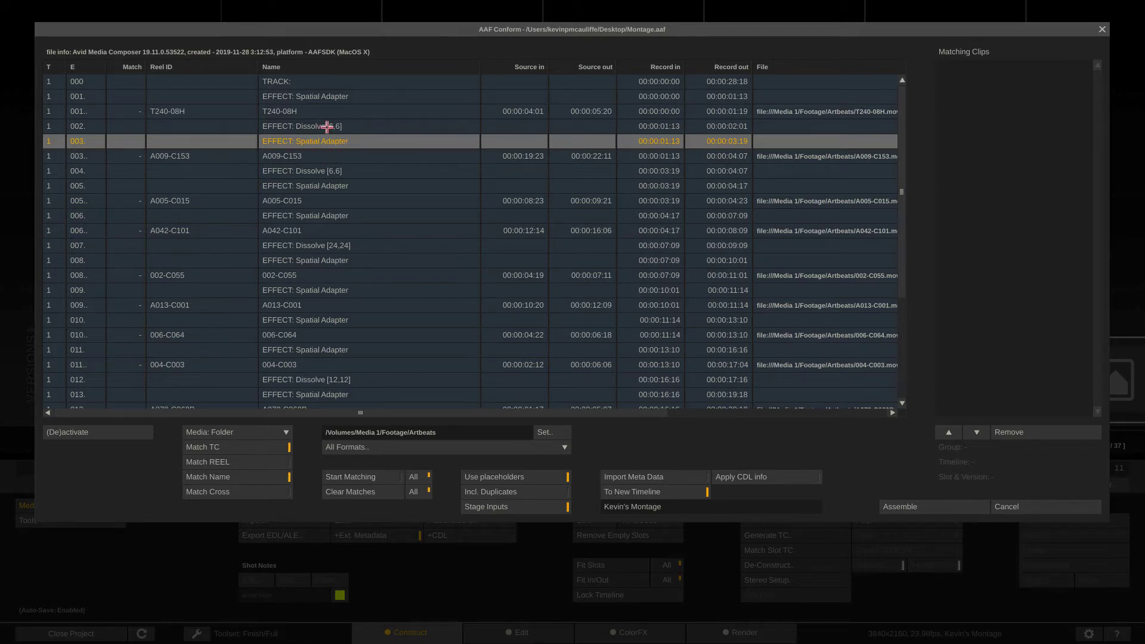
- Match all edit rows against the Artbeats clips and check T240-08H's match
{"action": "left_click", "coordinate": [325, 126]}
{"action": "left_click", "coordinate": [322, 112]}
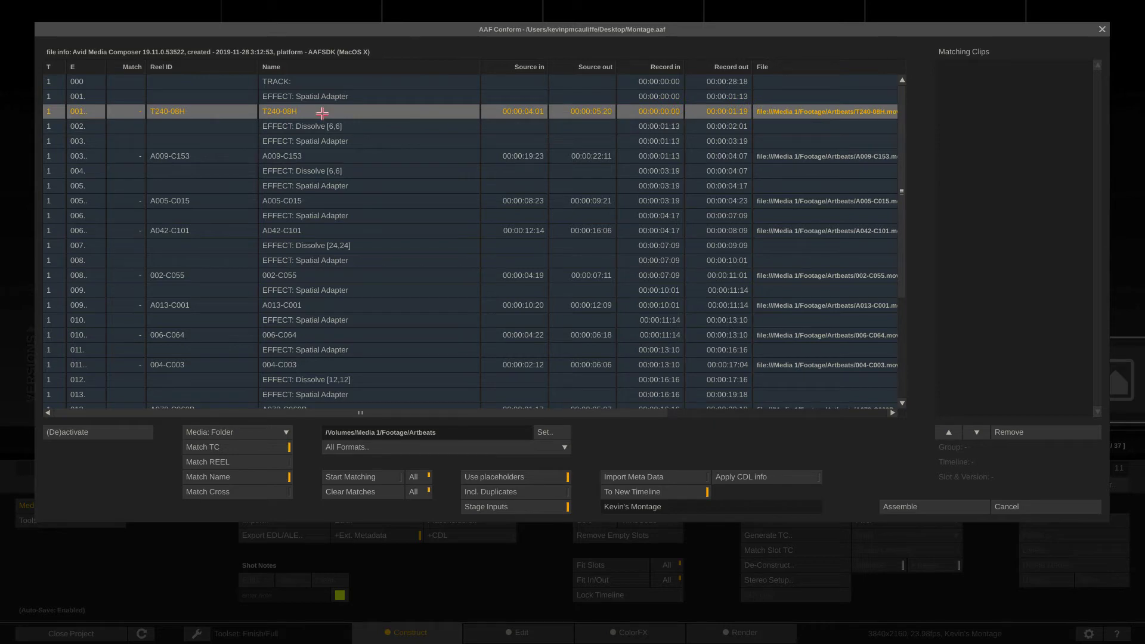
{"action": "left_click", "coordinate": [327, 124]}
{"action": "key", "text": "ctrl+a"}
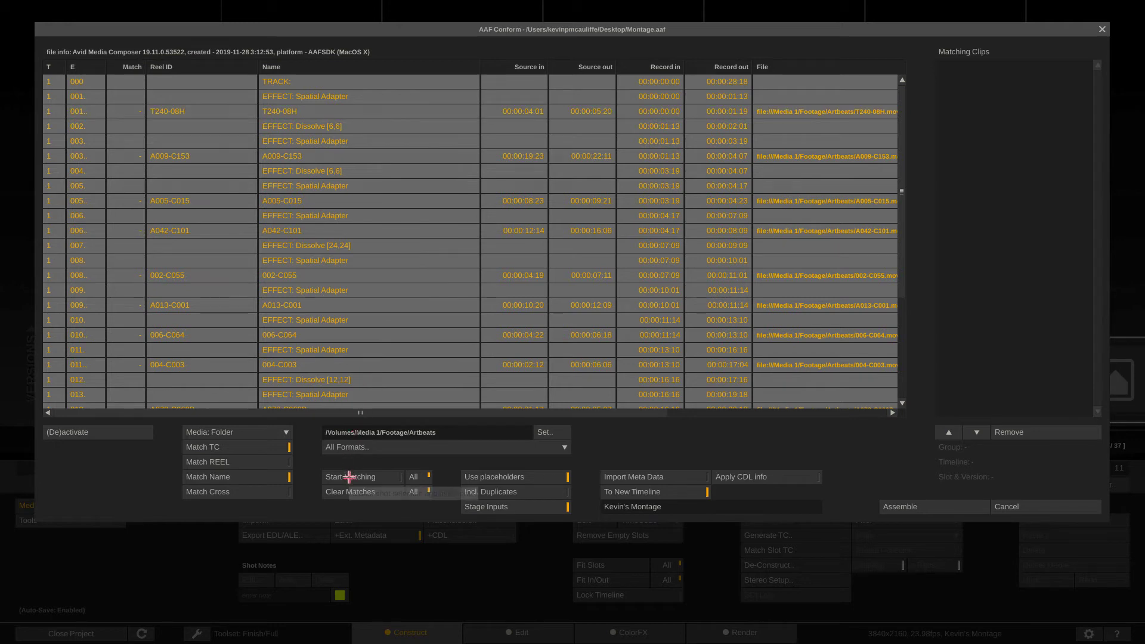
{"action": "left_click", "coordinate": [349, 477]}
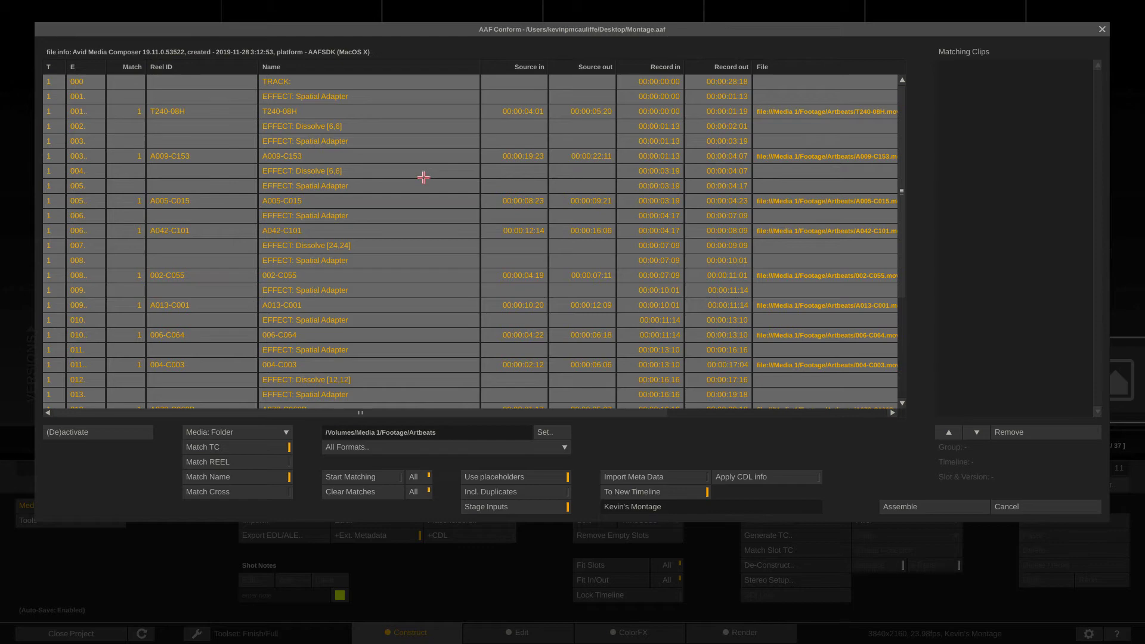
{"action": "left_click", "coordinate": [375, 111]}
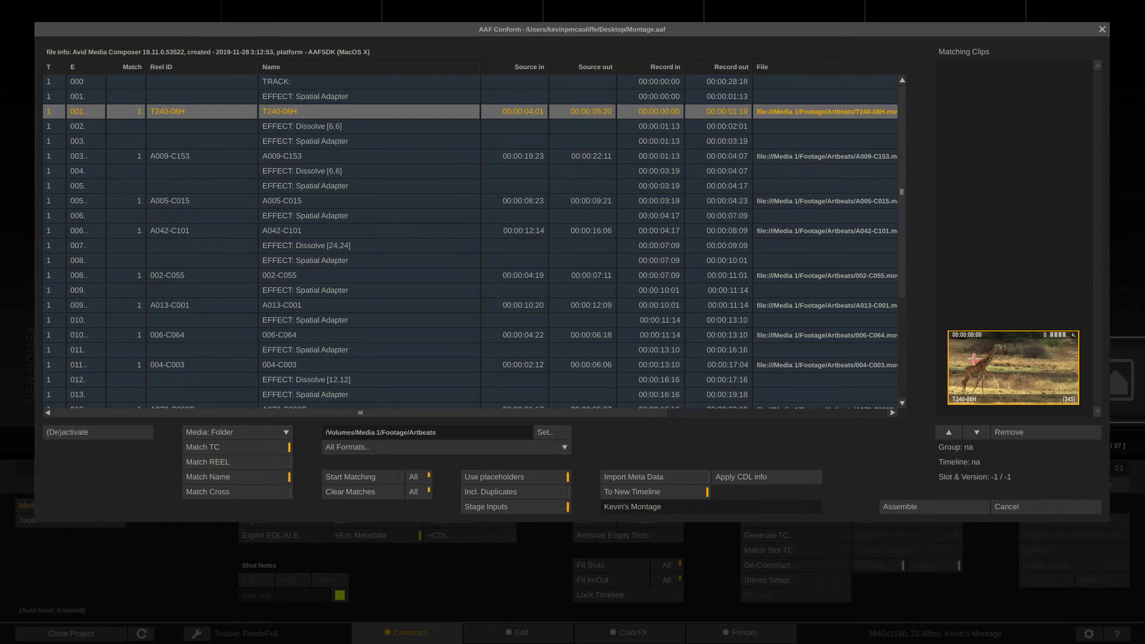
- Assemble the matched edit, then delete the placeholder Kevin's Montage timeline
{"action": "left_click", "coordinate": [903, 506]}
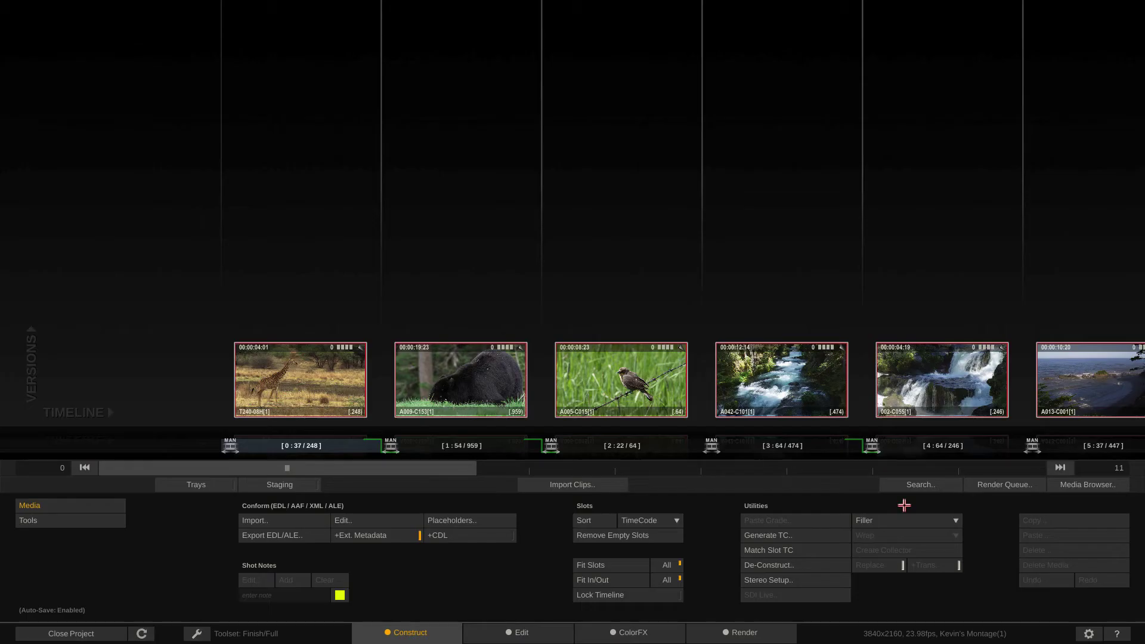
{"action": "mouse_move", "coordinate": [2, 187]}
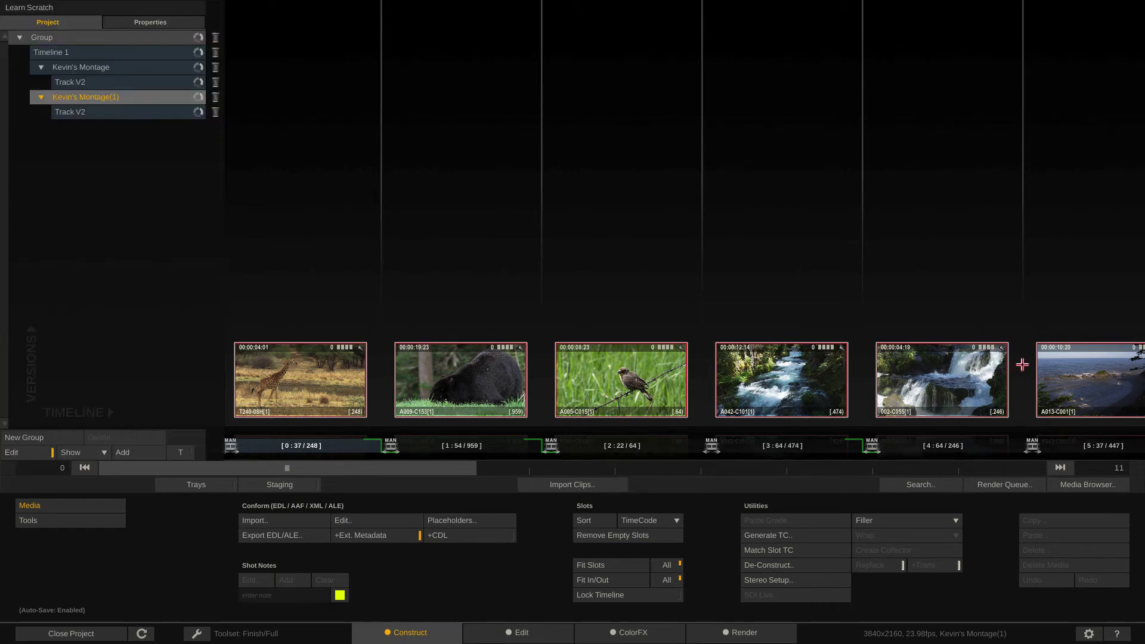
{"action": "left_click", "coordinate": [110, 67]}
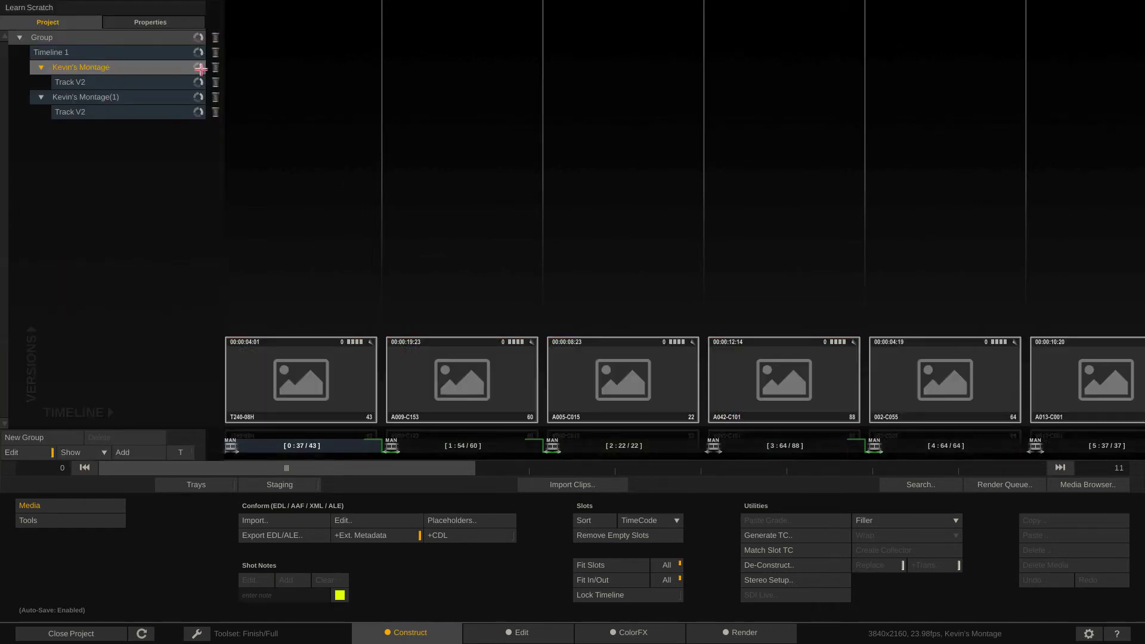
{"action": "left_click", "coordinate": [99, 437]}
{"action": "left_click", "coordinate": [137, 437]}
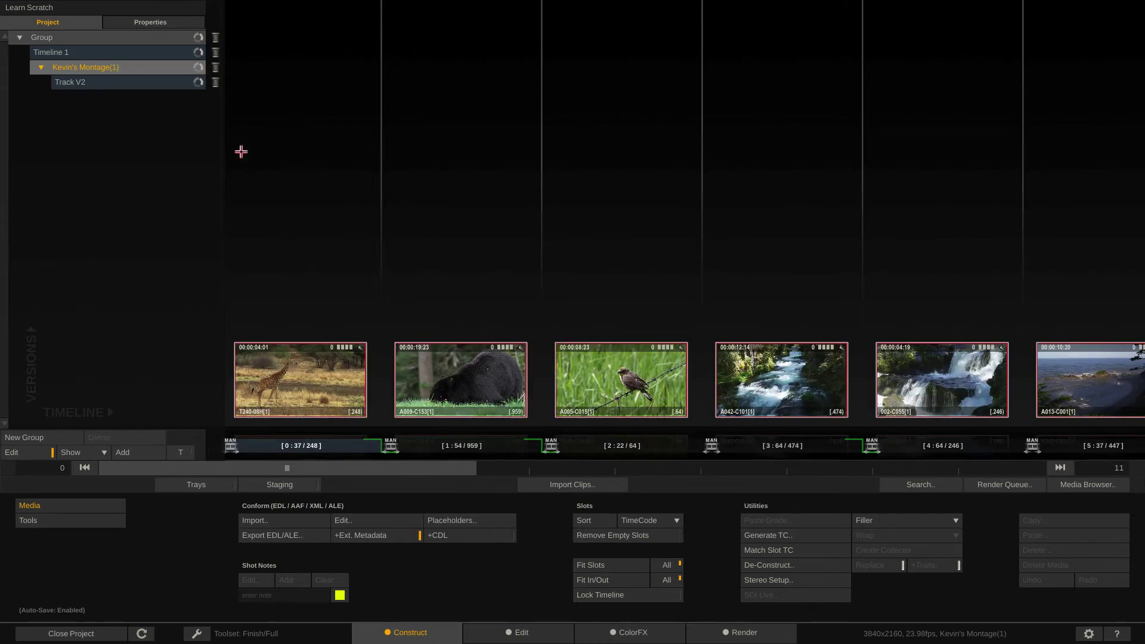
- Delete Kevin's Montage(1) and rematch all events against media in /Volumes/Media 1
{"action": "left_click", "coordinate": [215, 67]}
{"action": "left_click", "coordinate": [108, 437]}
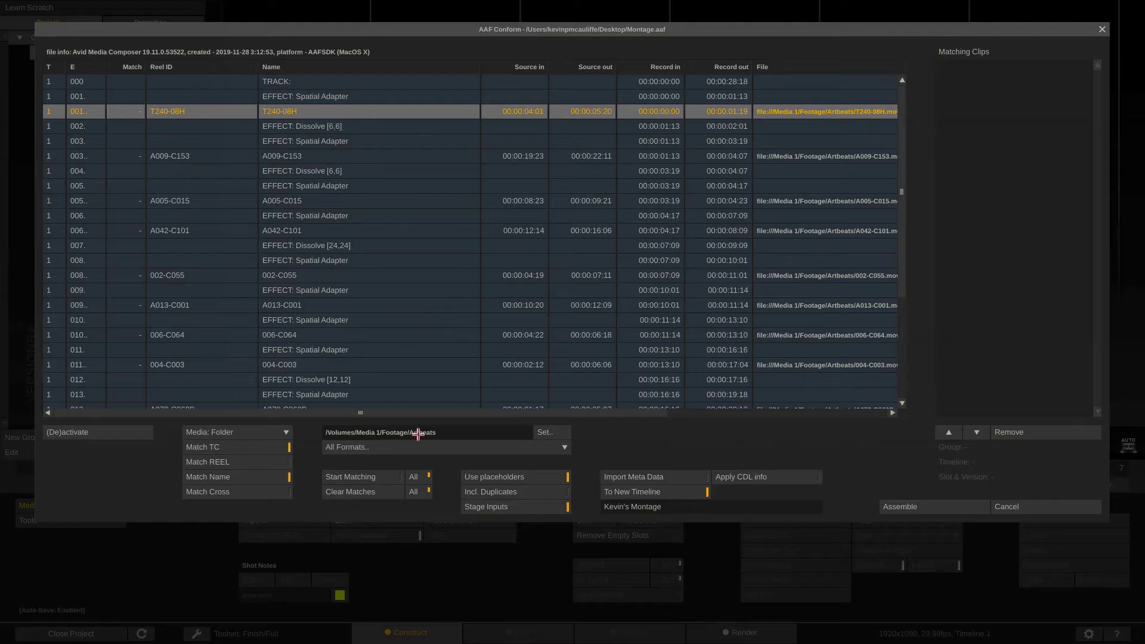
{"action": "left_click", "coordinate": [341, 125]}
{"action": "key", "text": "ctrl+a"}
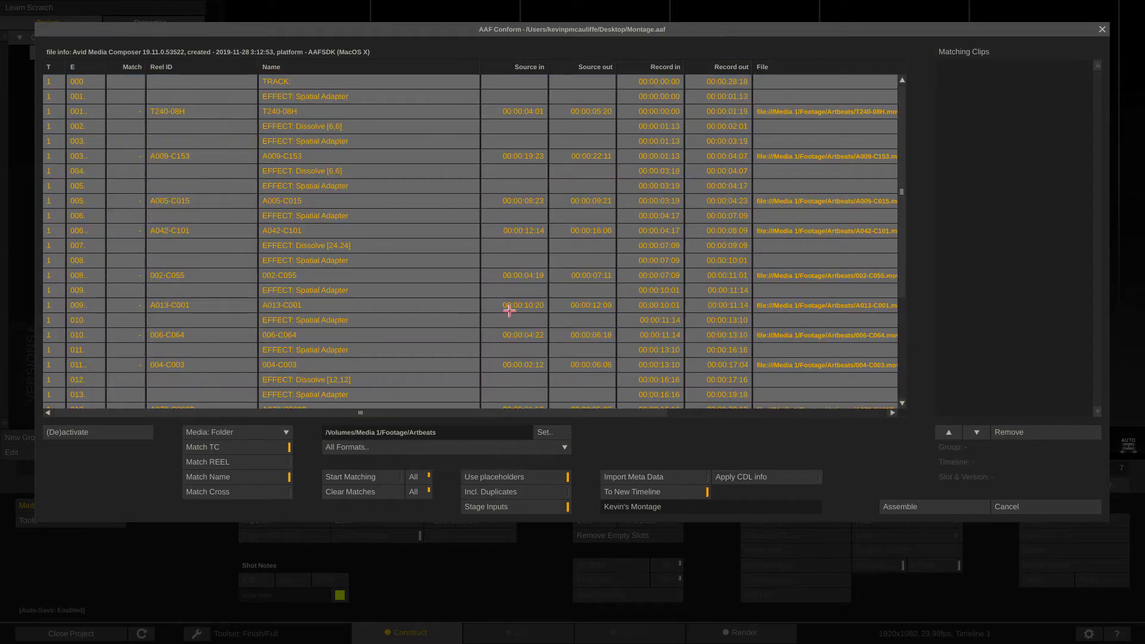
{"action": "left_click", "coordinate": [544, 430]}
{"action": "left_click", "coordinate": [342, 477]}
- Review T240-08H's candidate clips and choose the fourth one
{"action": "left_click", "coordinate": [339, 110]}
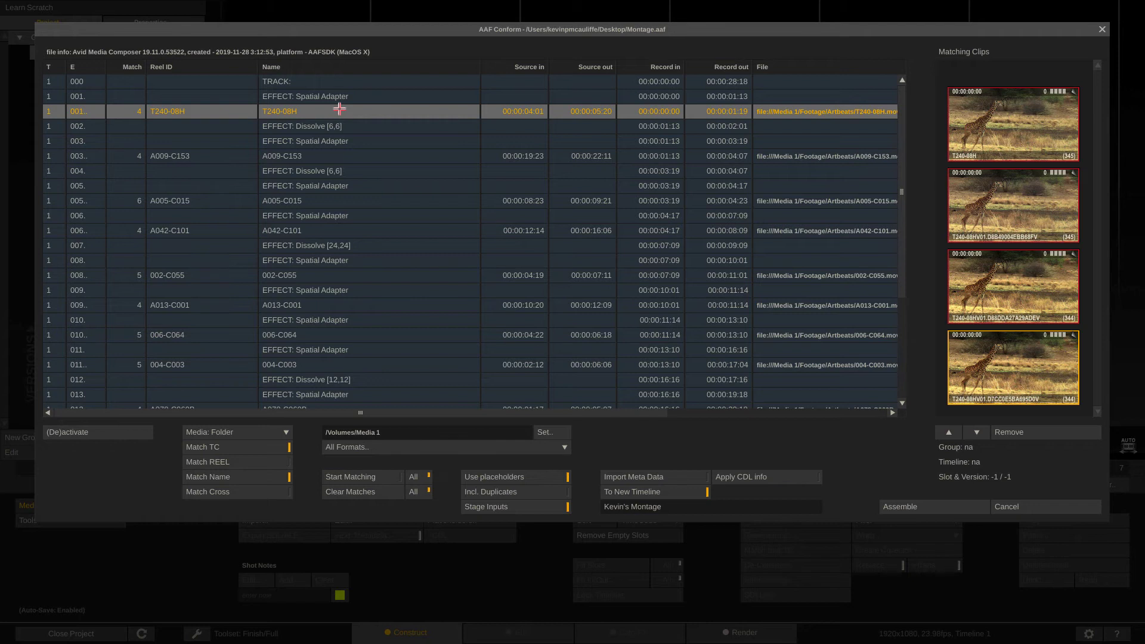
{"action": "left_click", "coordinate": [978, 207]}
{"action": "left_click", "coordinate": [994, 314]}
{"action": "left_click", "coordinate": [994, 350]}
- Assemble the rematched conform, linking T240-08H to its Avid MediaFiles MXF clip
{"action": "left_click", "coordinate": [894, 507]}
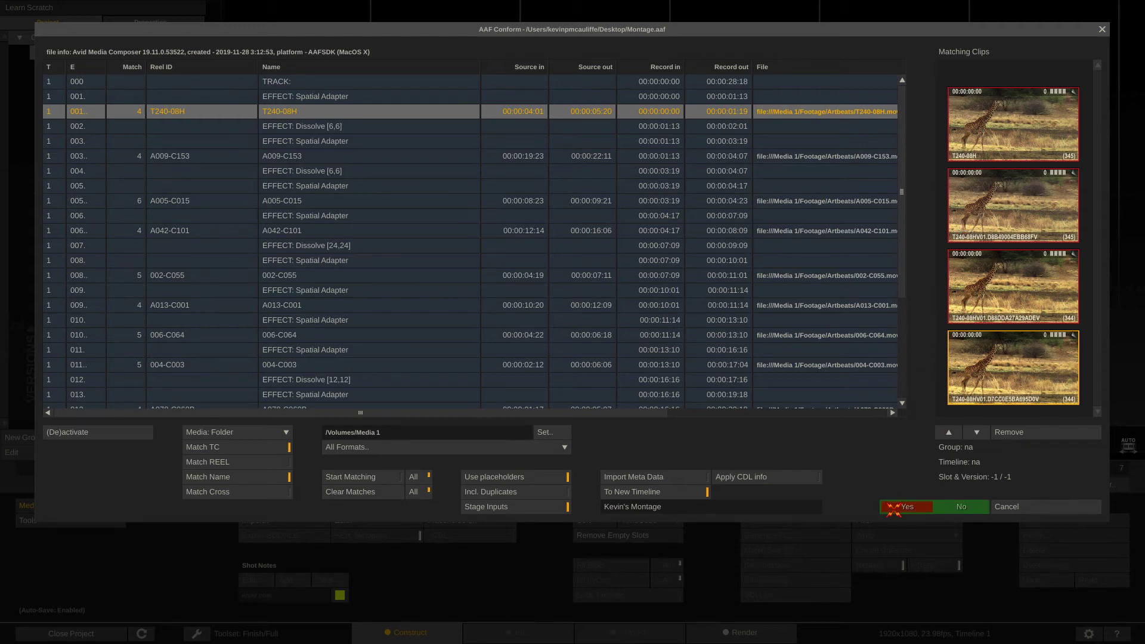
{"action": "left_click", "coordinate": [893, 507]}
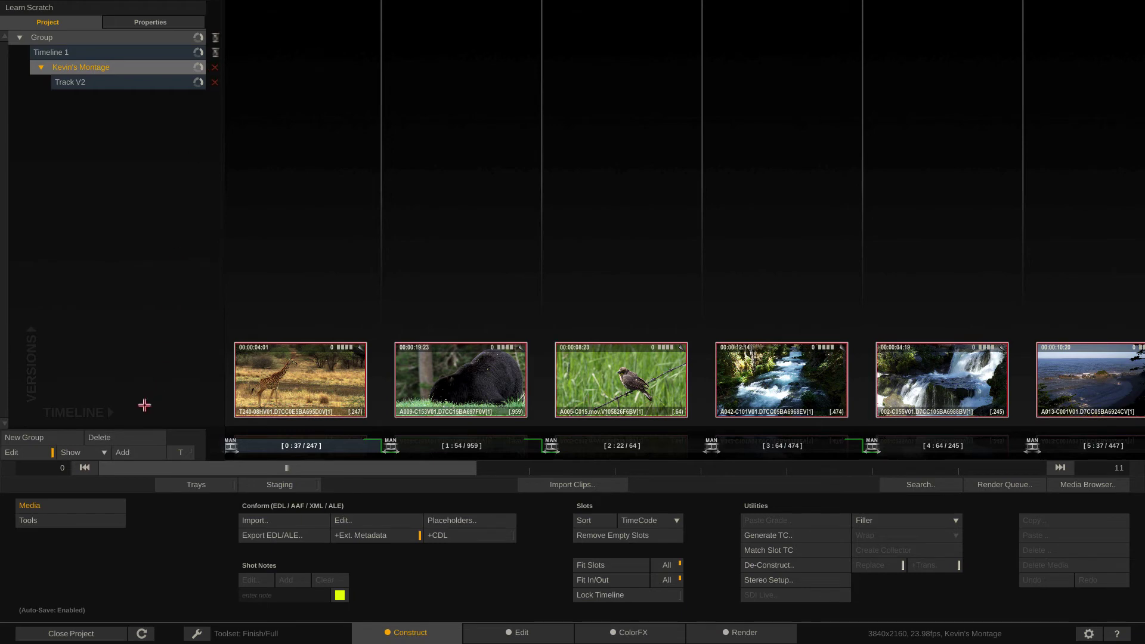
- Trash Kevin's Montage, leaving Timeline 1, and reopen the Montage.aaf AAF Conform event list
{"action": "left_click", "coordinate": [111, 437]}
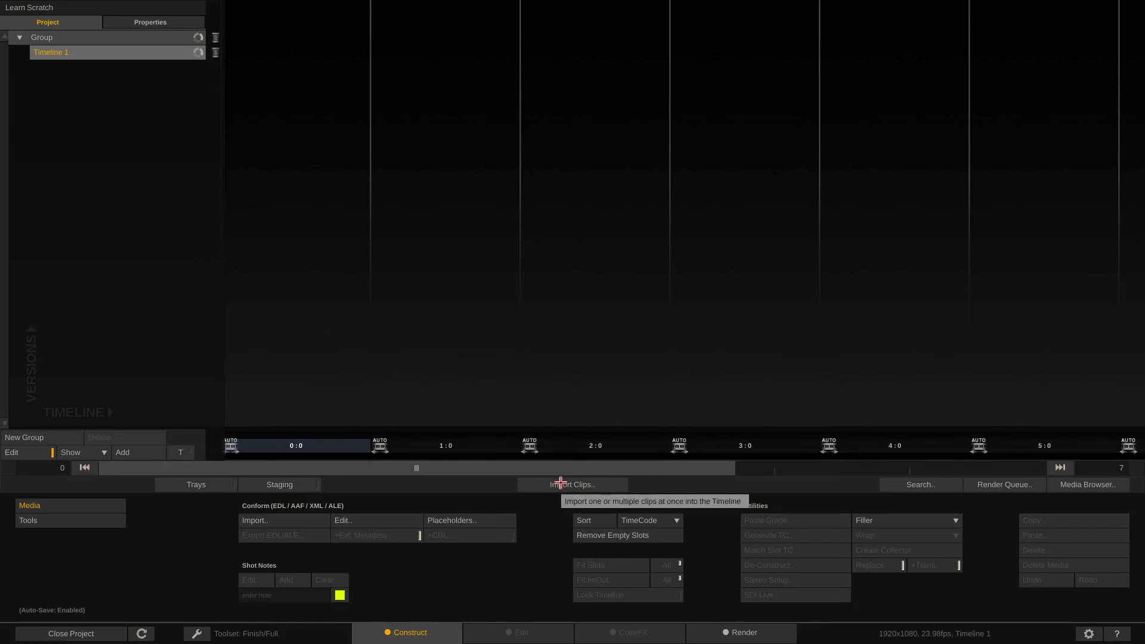
{"action": "left_click", "coordinate": [351, 518]}
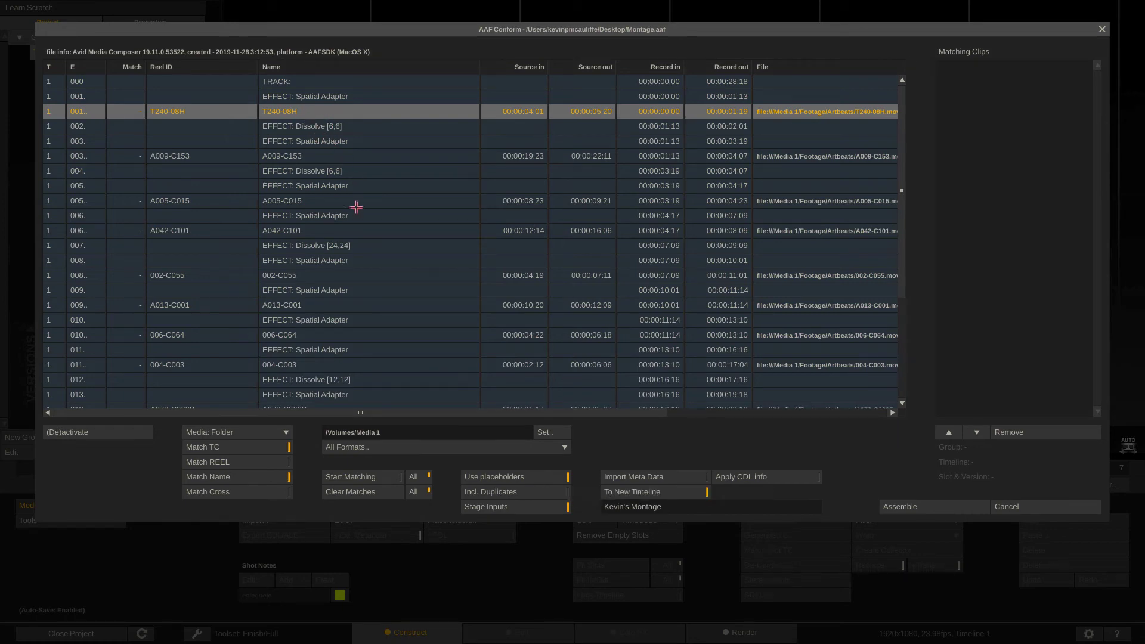
- Rematch all events to media and list the four candidate clips for T240-08H
{"action": "key", "text": "ctrl+a"}
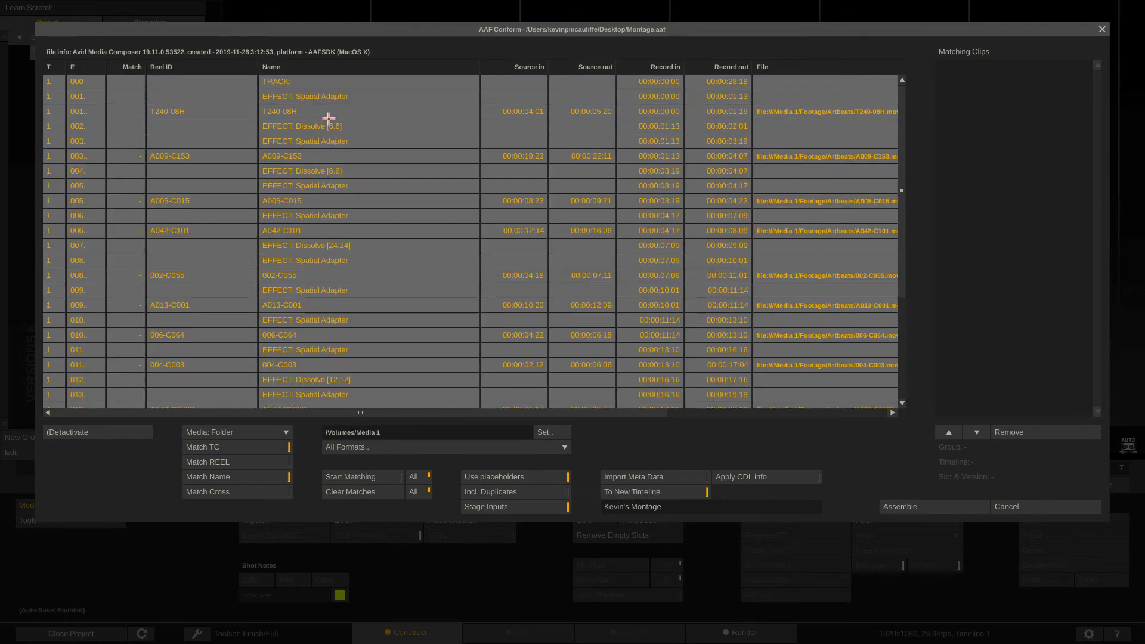
{"action": "left_click", "coordinate": [337, 477]}
{"action": "left_click", "coordinate": [346, 112]}
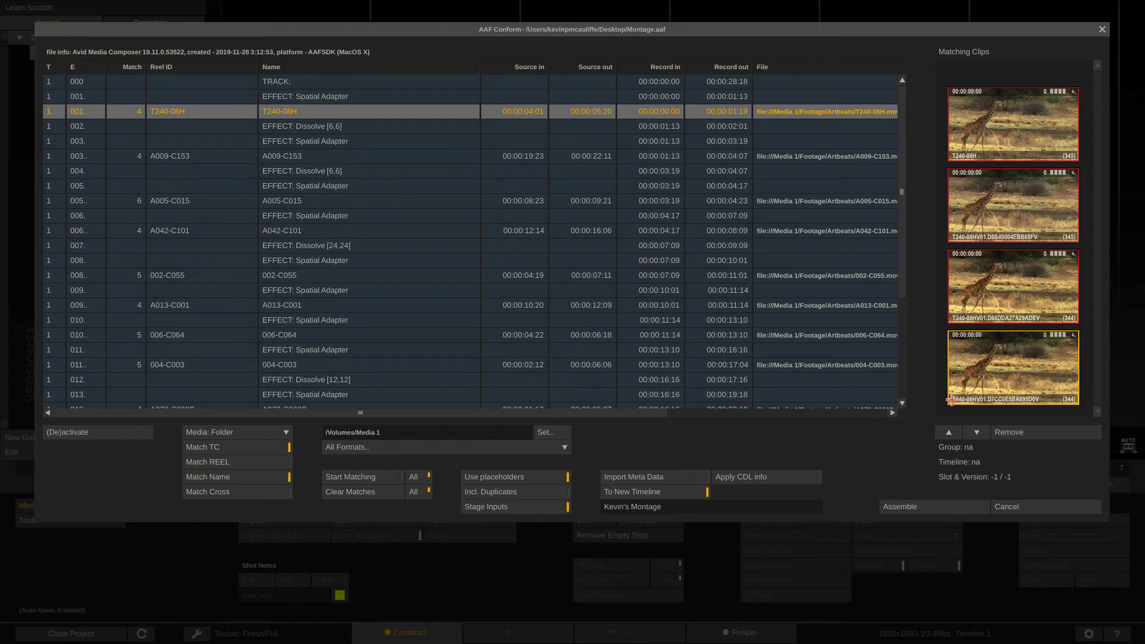
- Move the plain-named T240-08H and A009-C153 clips to the bottom of their match lists
{"action": "left_click", "coordinate": [1011, 117]}
{"action": "left_click", "coordinate": [976, 431]}
{"action": "left_click", "coordinate": [976, 431]}
{"action": "left_click", "coordinate": [976, 431]}
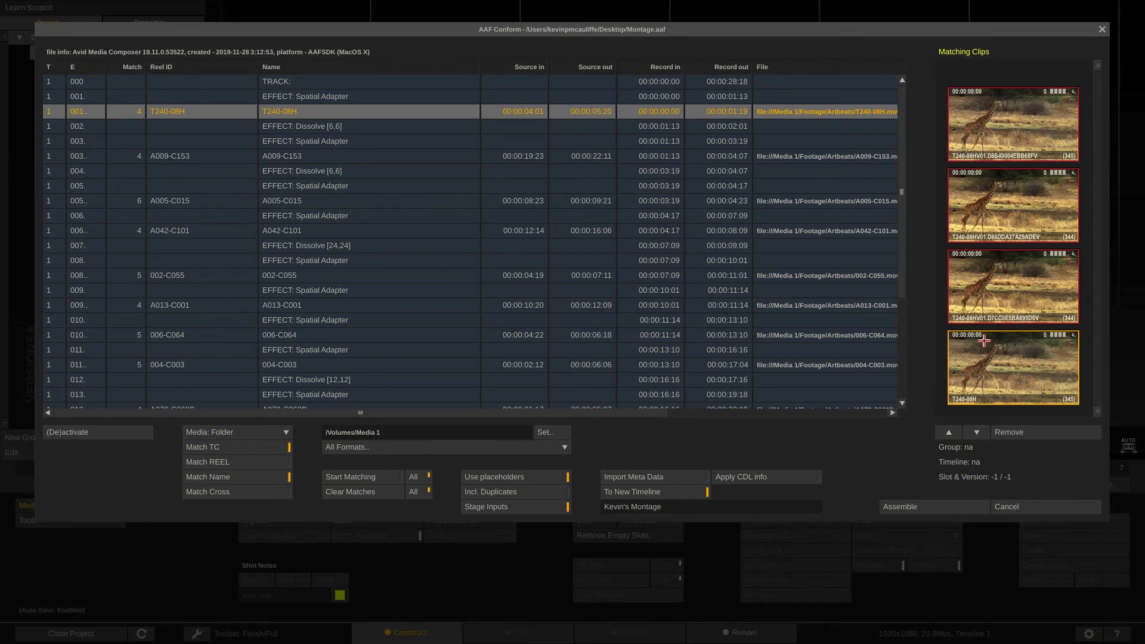
{"action": "left_click", "coordinate": [838, 157]}
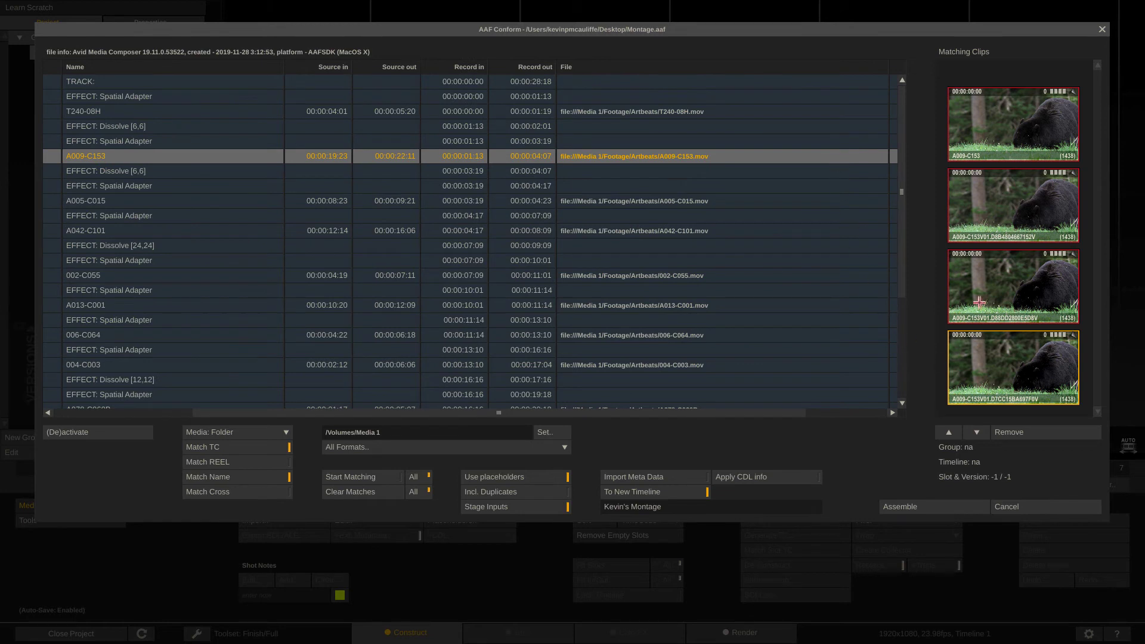
{"action": "left_click", "coordinate": [978, 141]}
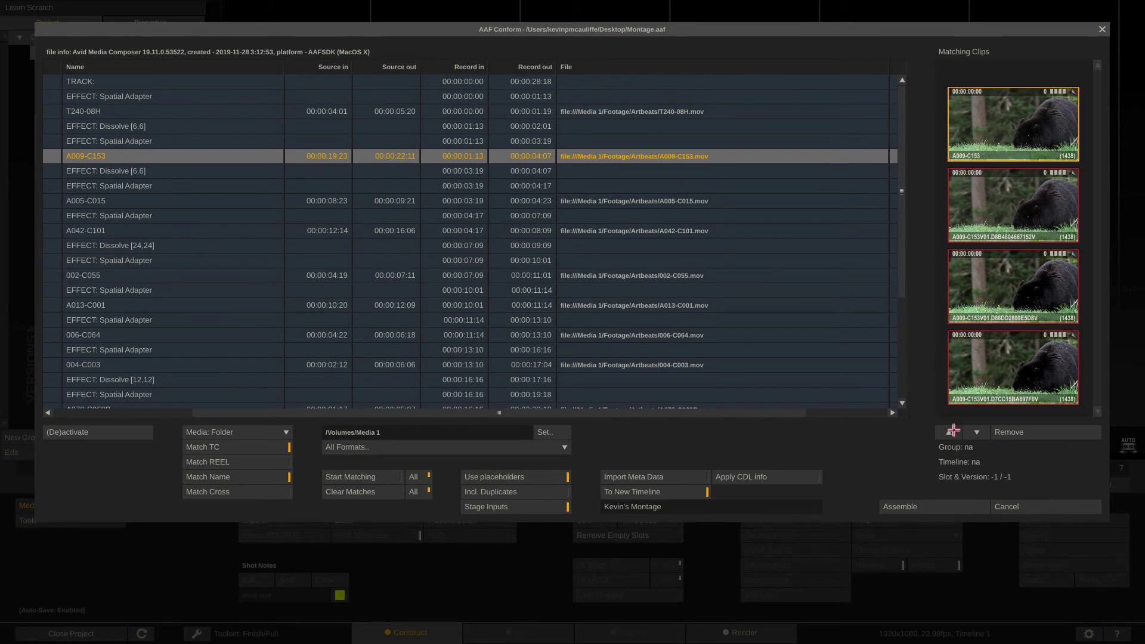
{"action": "left_click", "coordinate": [977, 432]}
{"action": "left_click", "coordinate": [976, 432]}
{"action": "left_click", "coordinate": [976, 431]}
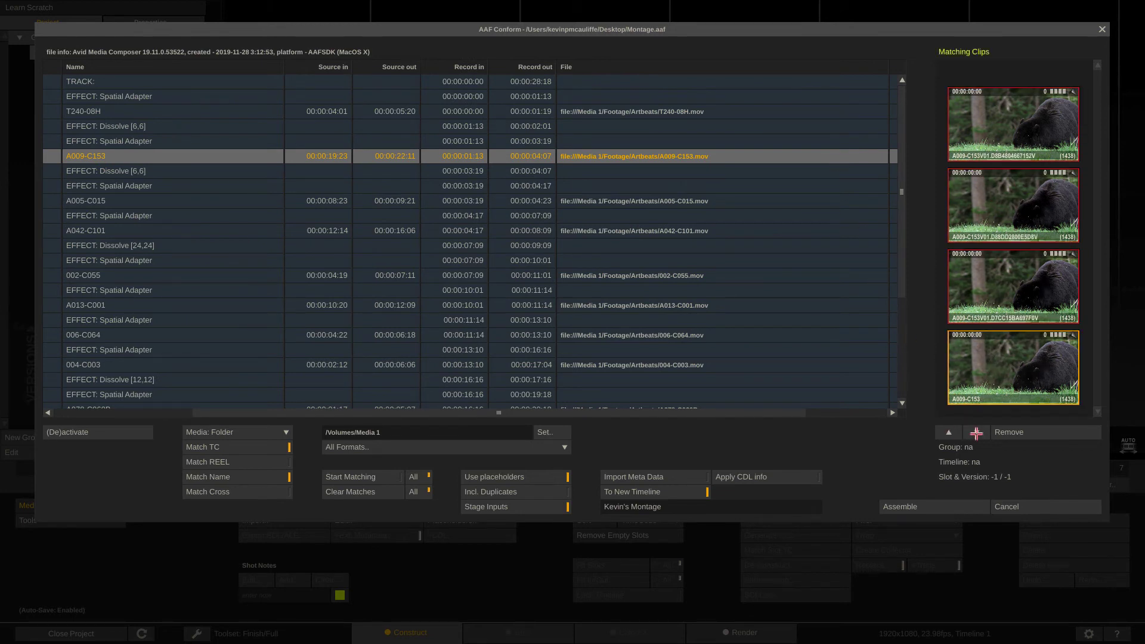
- Move the top A005-C015 candidate clip to the bottom of its match list
{"action": "left_click", "coordinate": [704, 205]}
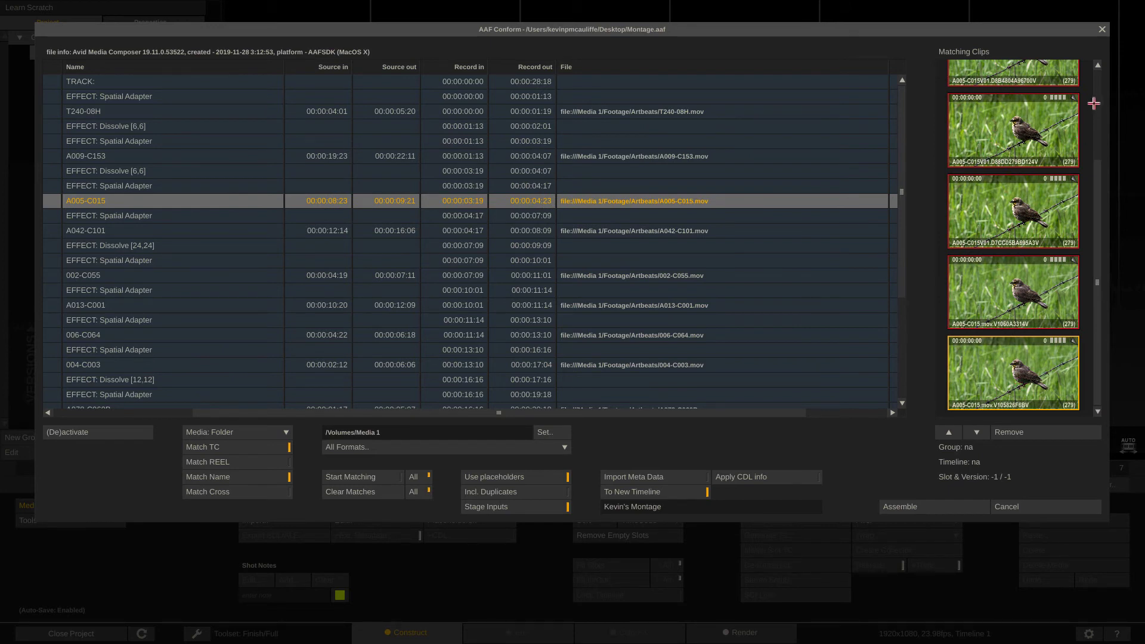
{"action": "scroll", "coordinate": [1090, 99], "scroll_direction": "up", "scroll_amount": 5}
{"action": "left_click", "coordinate": [1006, 111]}
{"action": "left_click", "coordinate": [976, 432]}
{"action": "left_click", "coordinate": [976, 432]}
{"action": "left_click", "coordinate": [976, 432]}
{"action": "left_click", "coordinate": [976, 432]}
{"action": "left_click", "coordinate": [976, 431]}
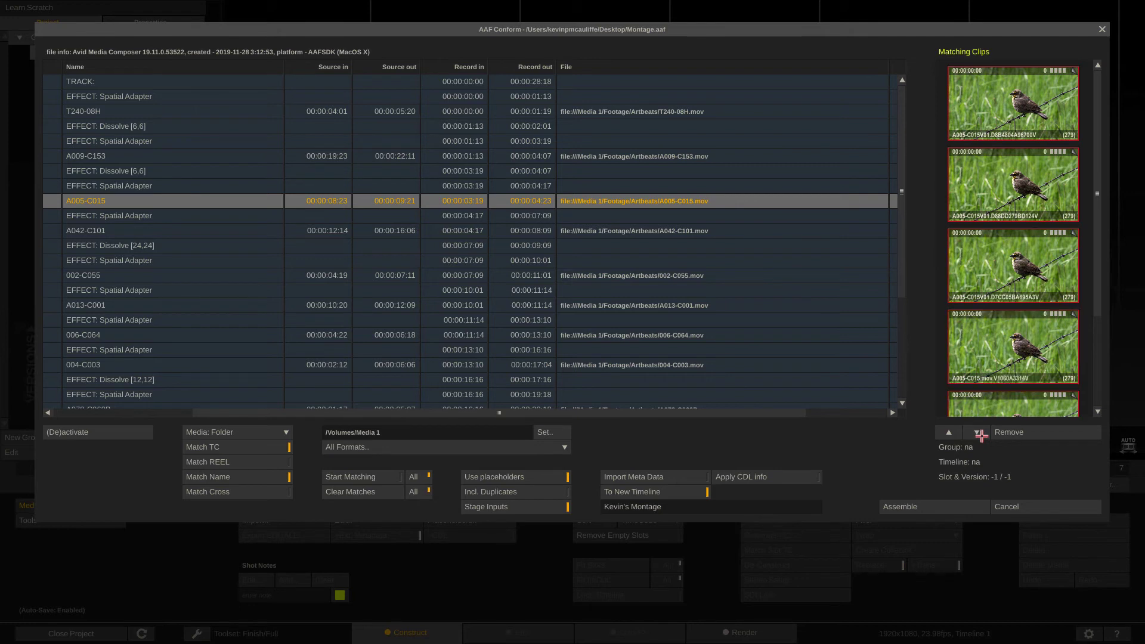
- Remove the surplus A005-C015 candidates, leaving just two of its clips
{"action": "left_click", "coordinate": [1000, 127]}
{"action": "left_click", "coordinate": [1012, 432]}
{"action": "left_click", "coordinate": [1011, 432]}
{"action": "left_click", "coordinate": [1012, 432]}
{"action": "left_click", "coordinate": [1012, 432]}
{"action": "left_click", "coordinate": [1012, 433]}
{"action": "left_click", "coordinate": [1012, 433]}
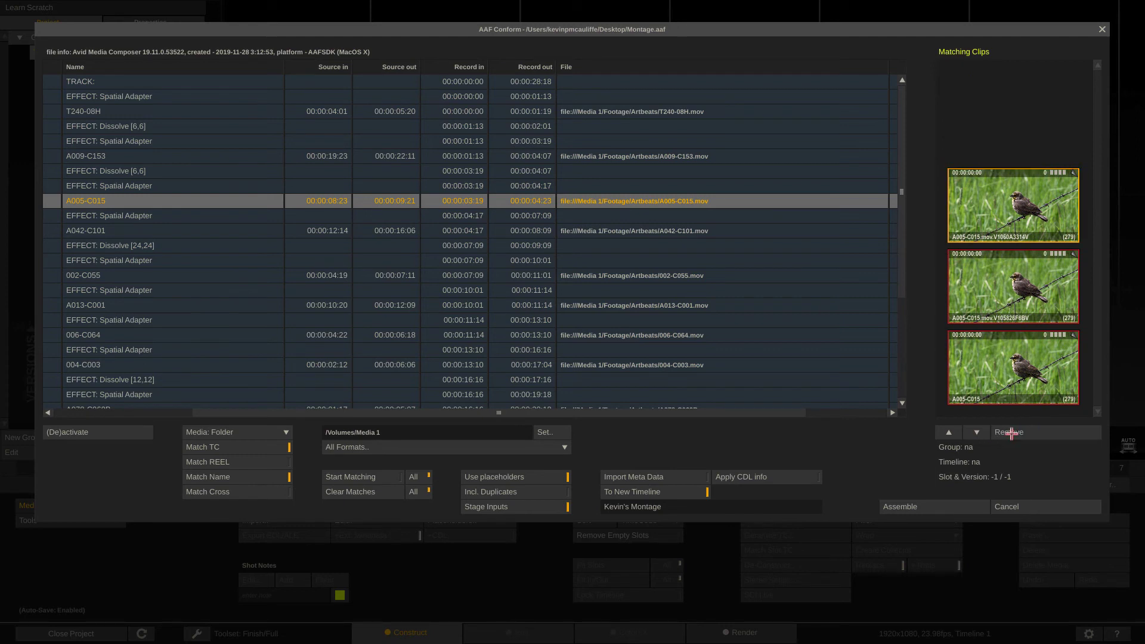
{"action": "left_click", "coordinate": [1012, 432]}
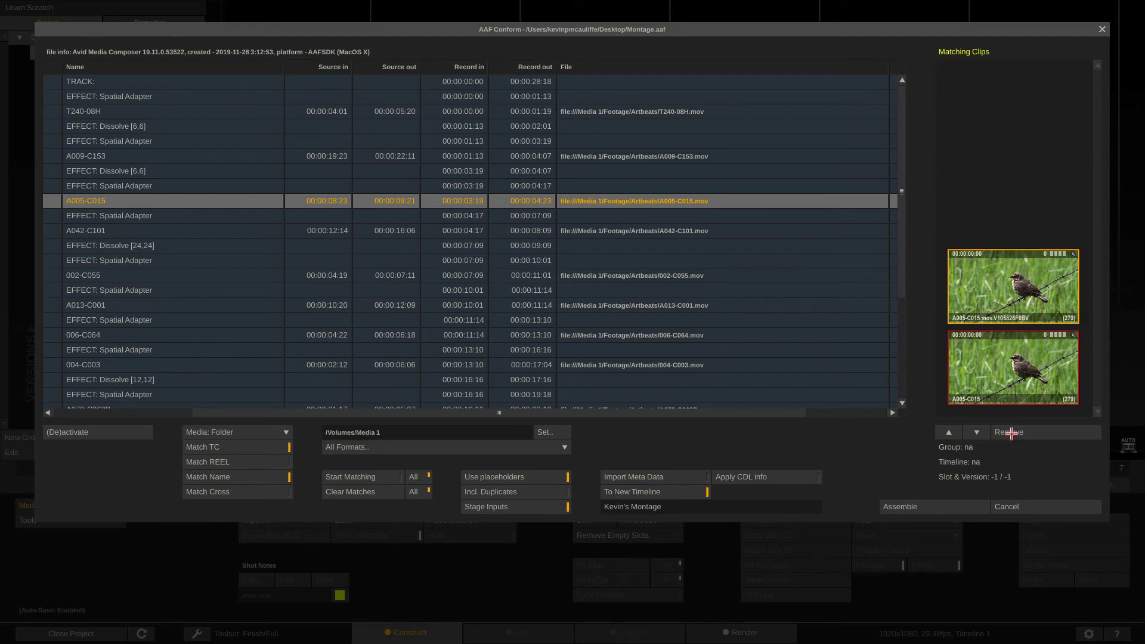
- Assemble the conform with the reordered matches into a new Kevin's Montage timeline
{"action": "left_click", "coordinate": [894, 506]}
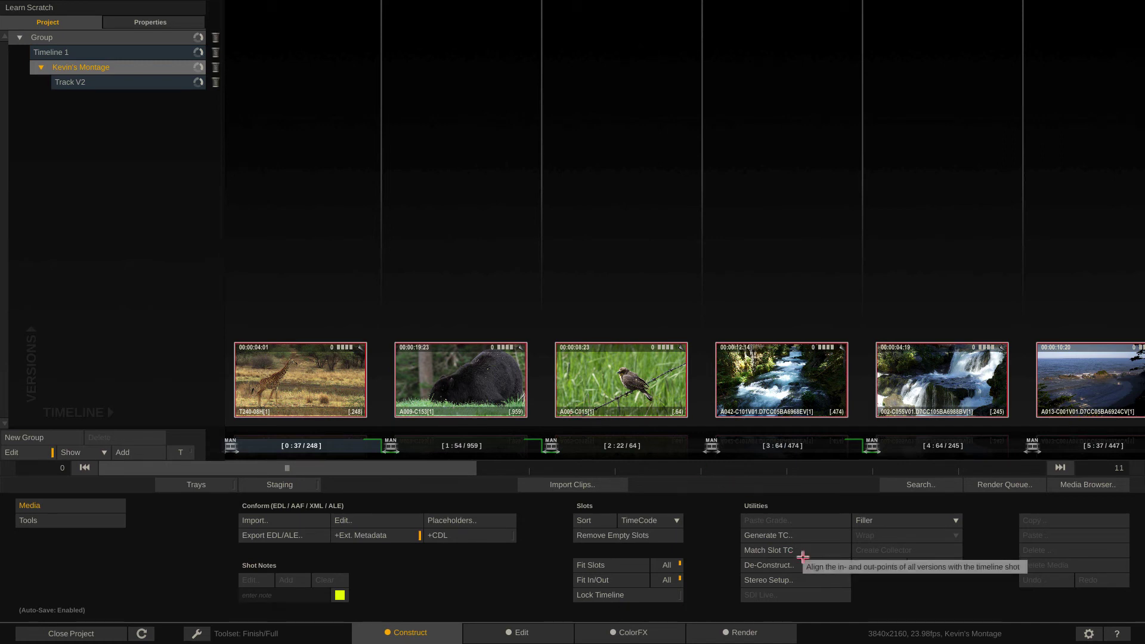
{"action": "left_click", "coordinate": [743, 633]}
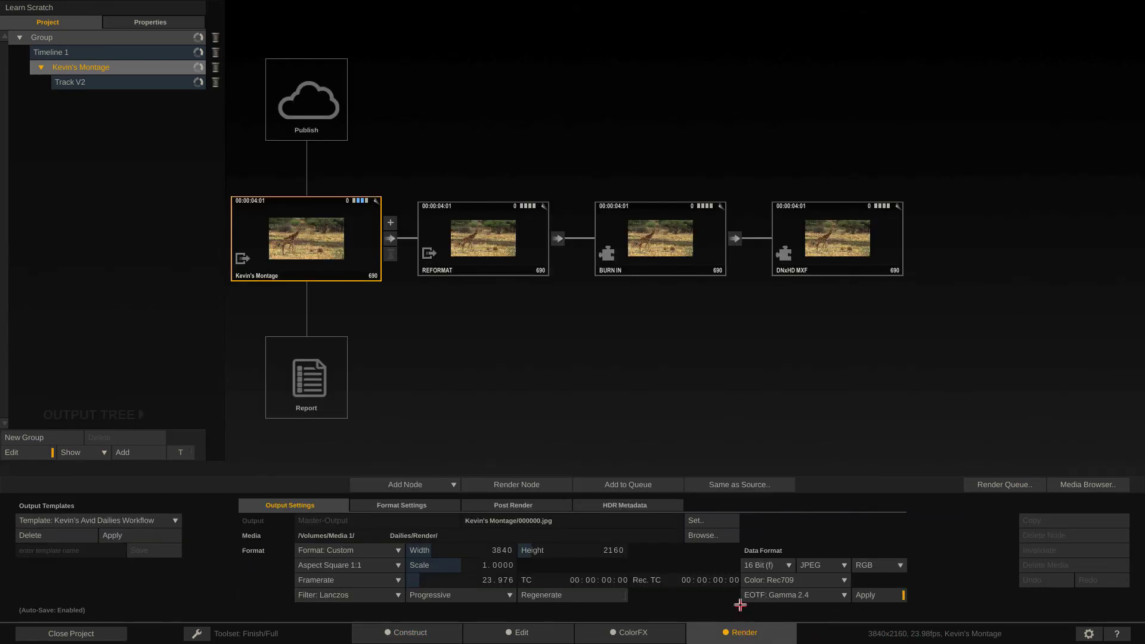
{"action": "left_click", "coordinate": [370, 550]}
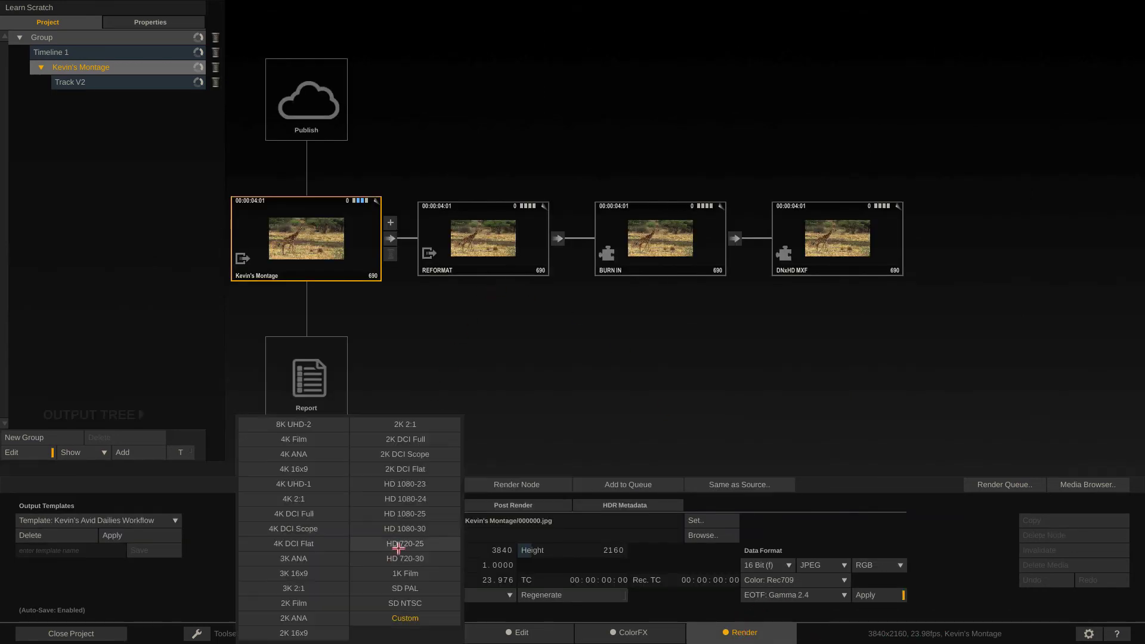
{"action": "left_click", "coordinate": [428, 483]}
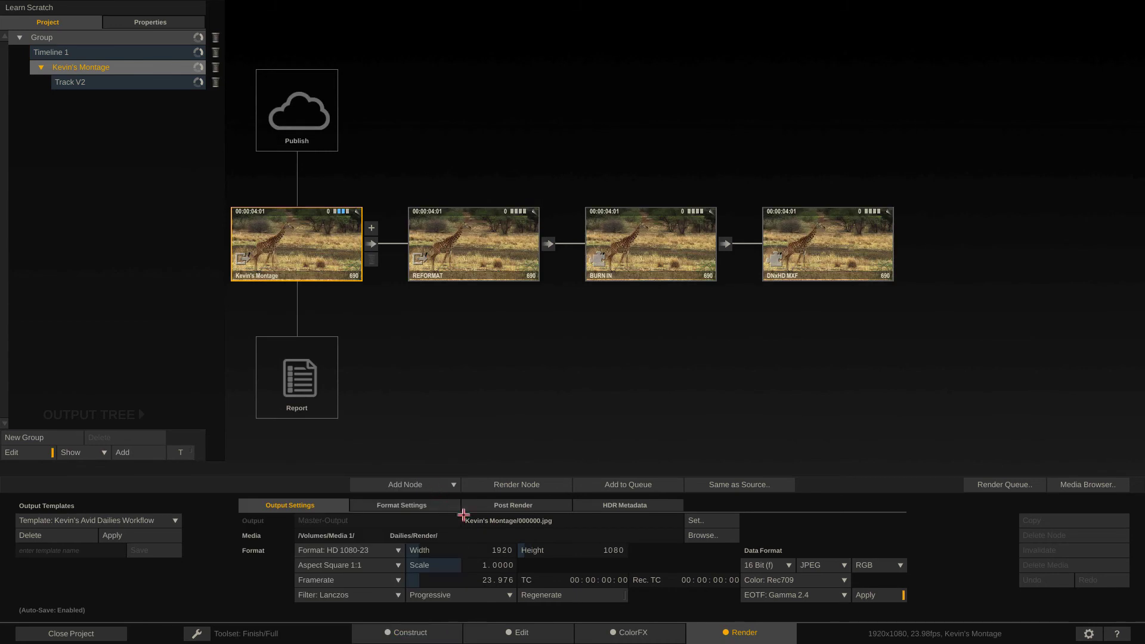
{"action": "left_click", "coordinate": [439, 633]}
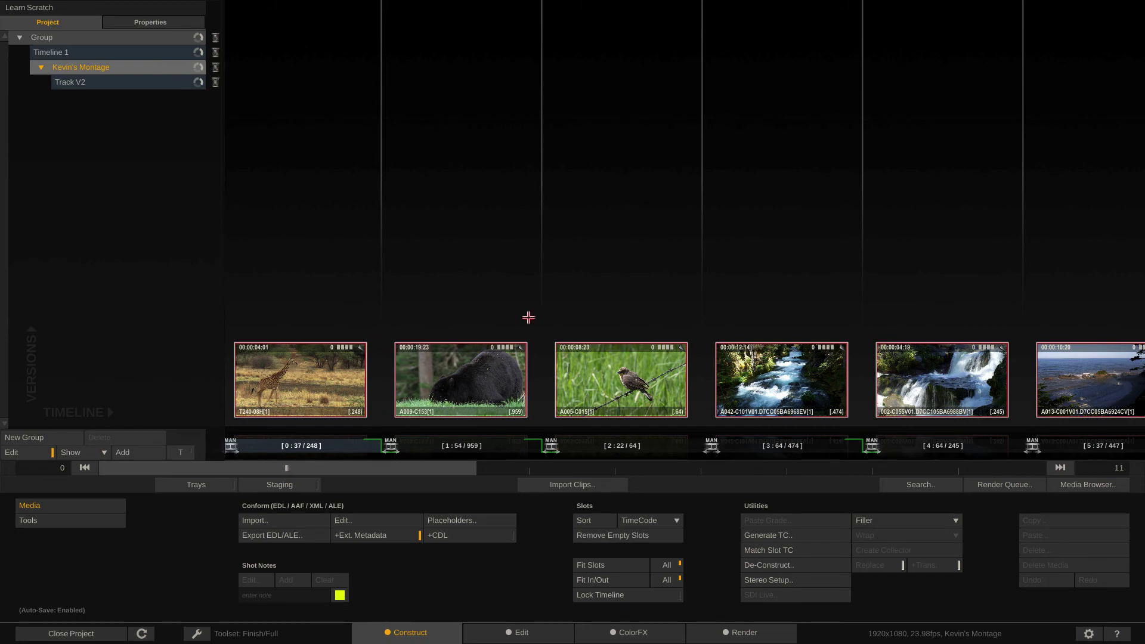
- Select the bridge clip at the end of V1 in the editing view
{"action": "left_click", "coordinate": [528, 631]}
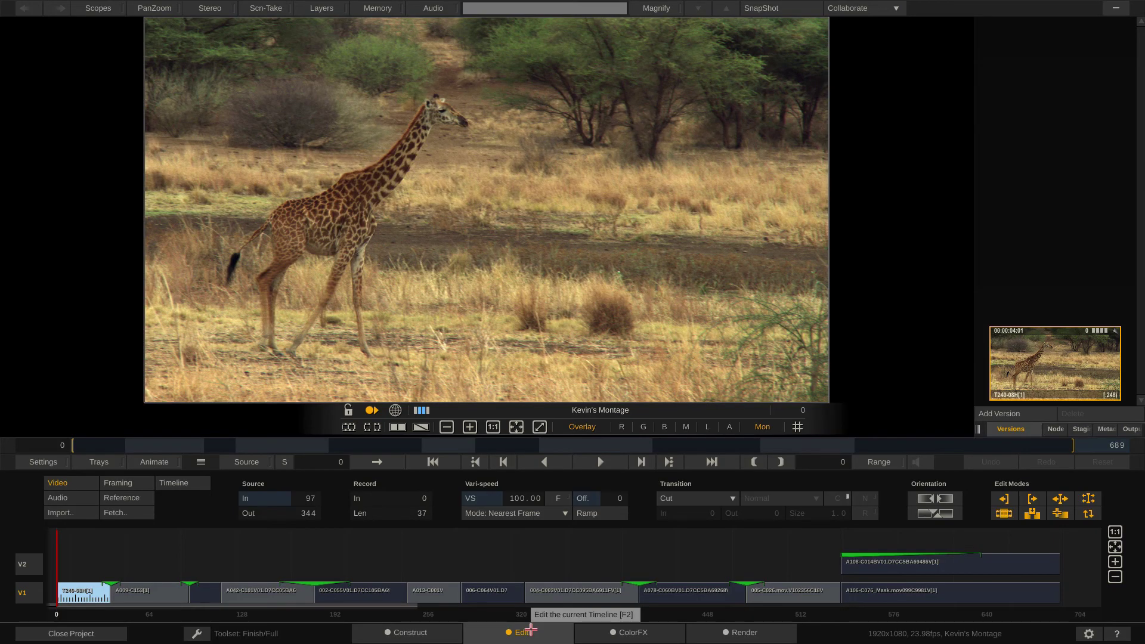
{"action": "left_click", "coordinate": [791, 549]}
{"action": "left_click", "coordinate": [884, 541]}
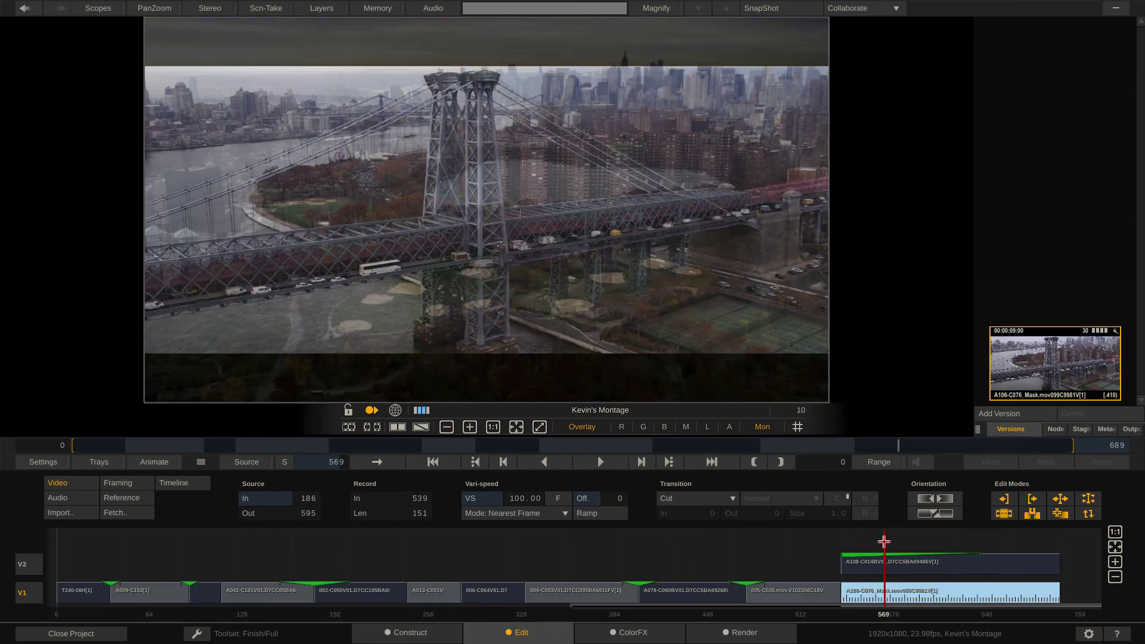
{"action": "left_click_drag", "start_coordinate": [884, 541], "coordinate": [870, 593]}
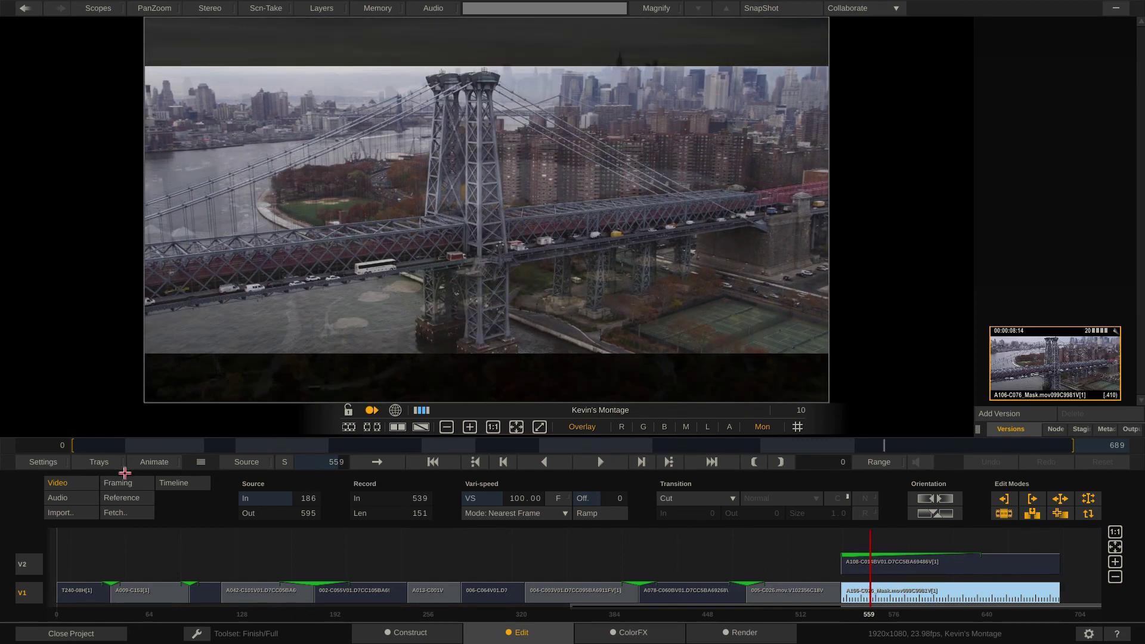
- Reframe the bridge clip to 146.086 scaling with 43.78 Offset Y, then return to Construct
{"action": "left_click", "coordinate": [116, 482]}
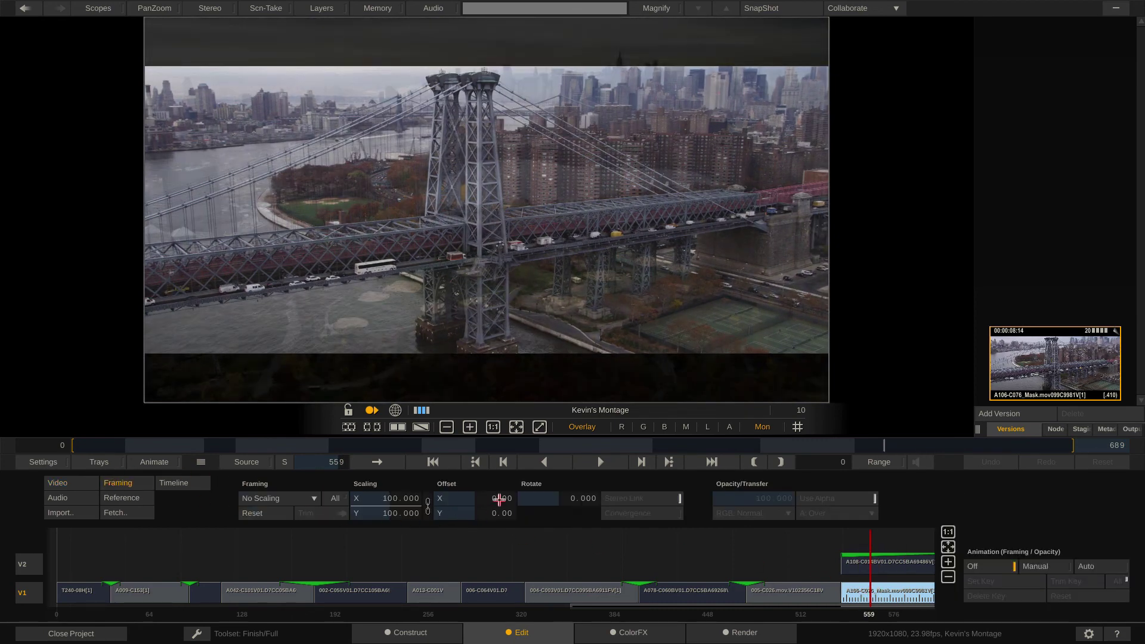
{"action": "left_click_drag", "start_coordinate": [499, 512], "coordinate": [839, 549]}
{"action": "left_click_drag", "start_coordinate": [477, 512], "coordinate": [390, 474]}
{"action": "left_click", "coordinate": [871, 539]}
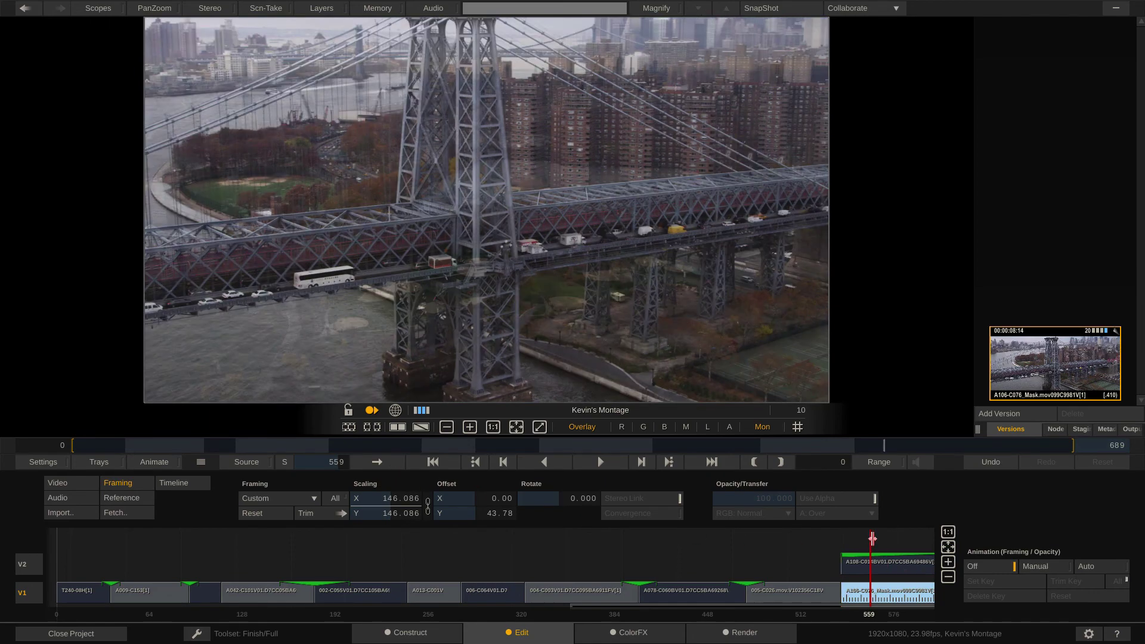
{"action": "left_click_drag", "start_coordinate": [873, 538], "coordinate": [899, 543]}
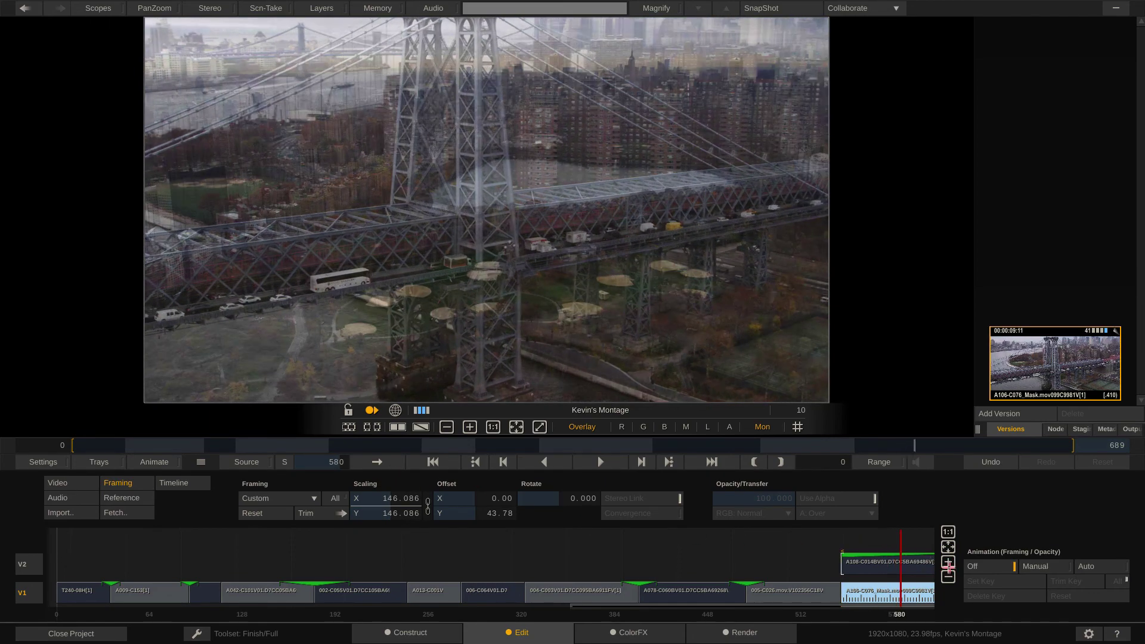
{"action": "left_click", "coordinate": [948, 547]}
{"action": "left_click_drag", "start_coordinate": [780, 537], "coordinate": [855, 538]}
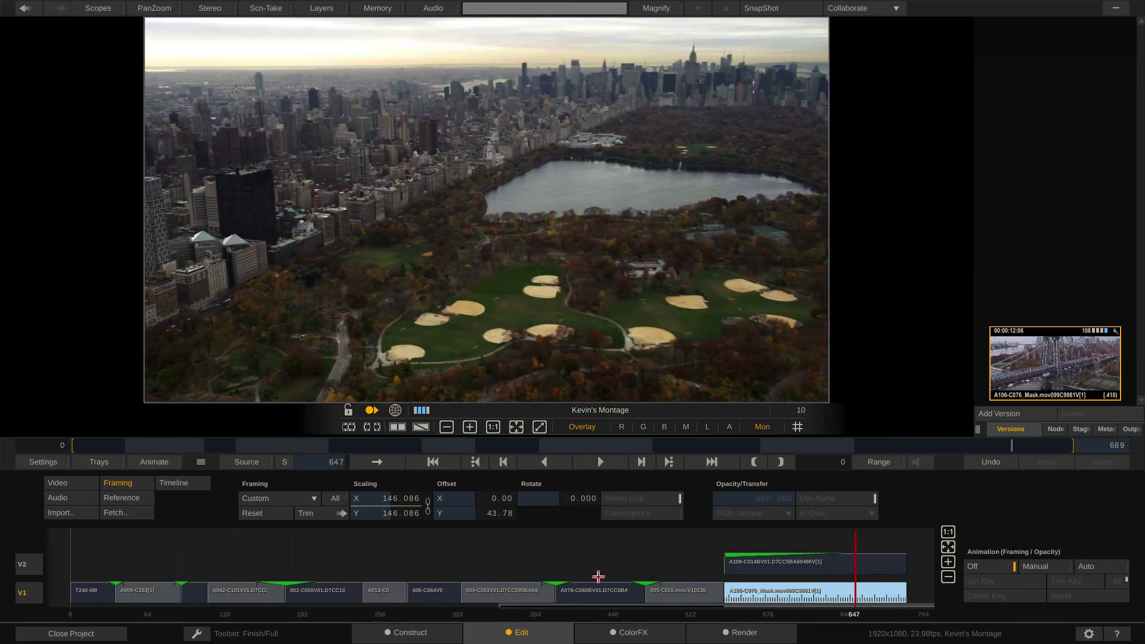
{"action": "left_click", "coordinate": [411, 631]}
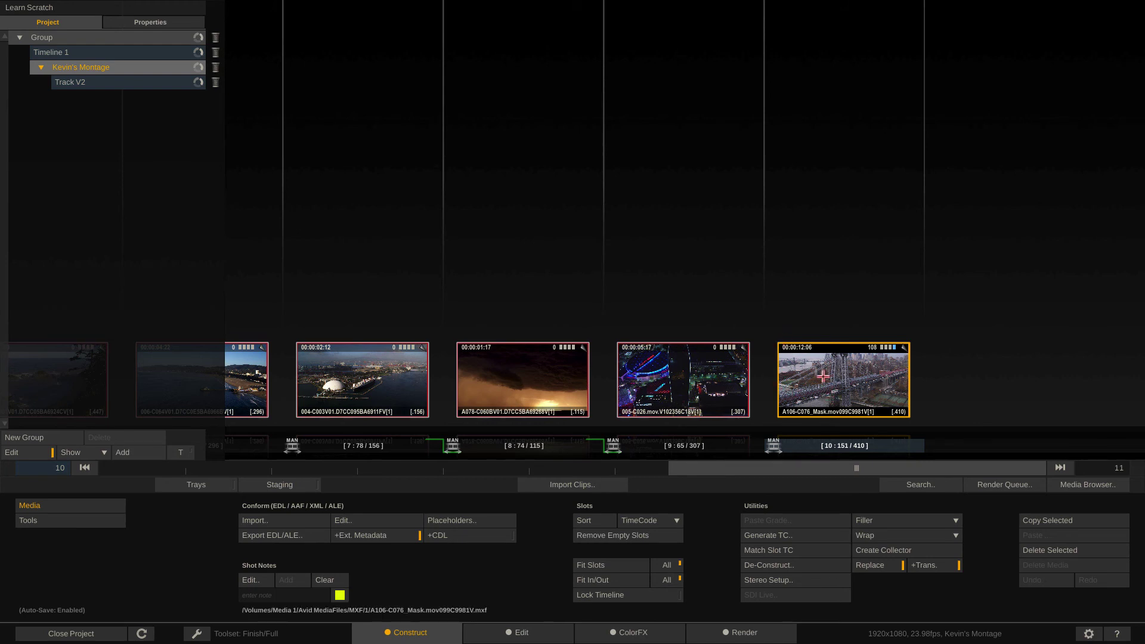
{"action": "left_click", "coordinate": [521, 631]}
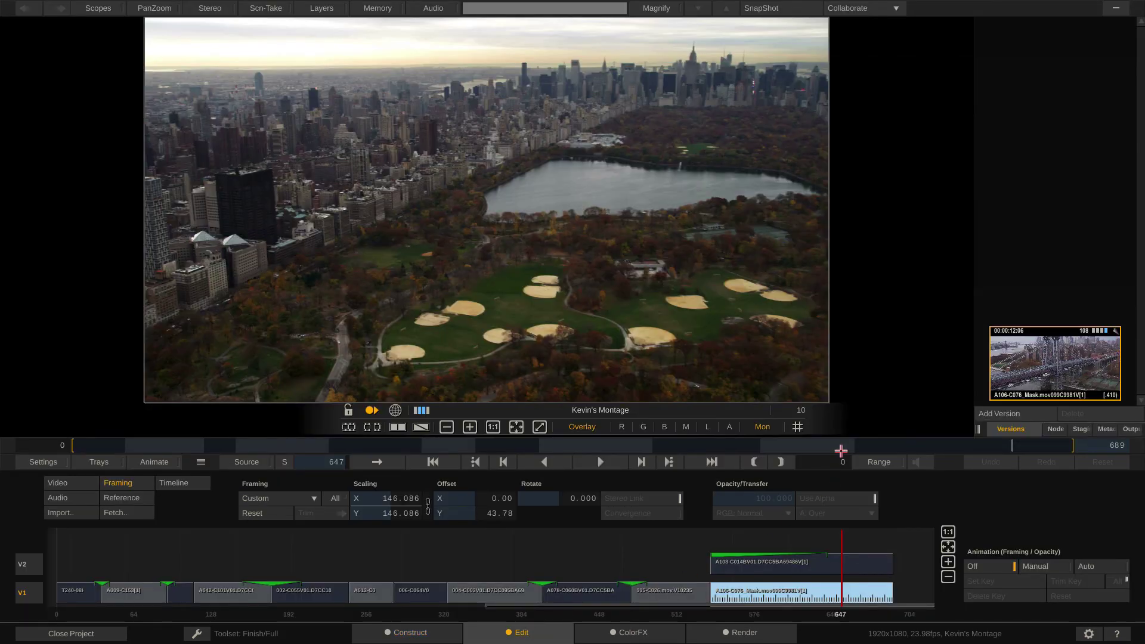
{"action": "left_click", "coordinate": [417, 629]}
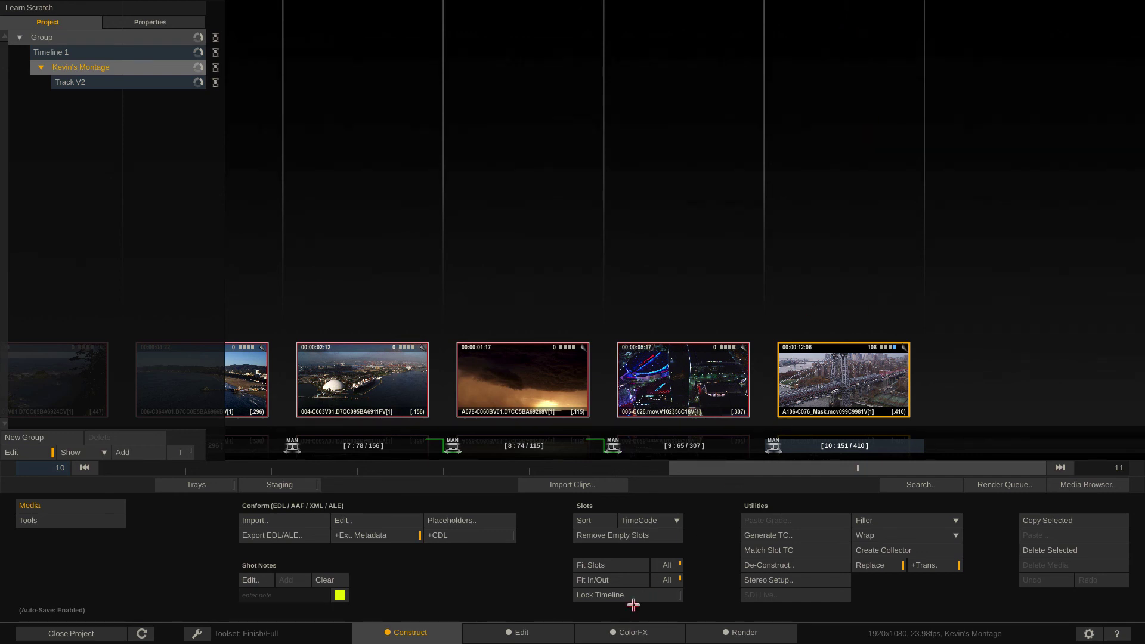
{"action": "left_click", "coordinate": [538, 633]}
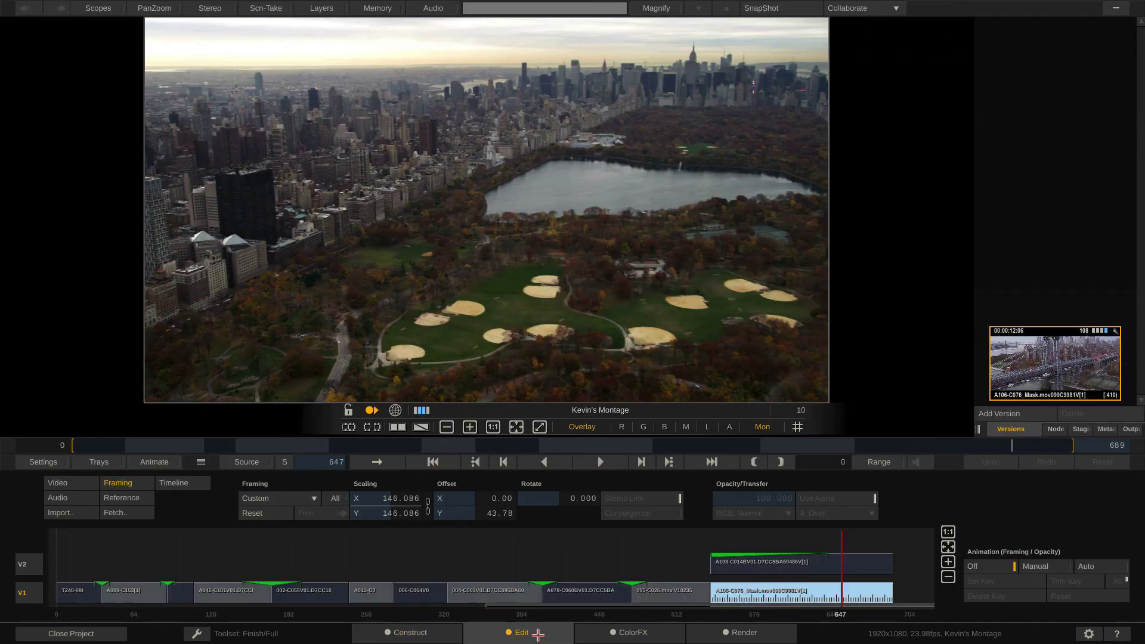
{"action": "left_click", "coordinate": [410, 633]}
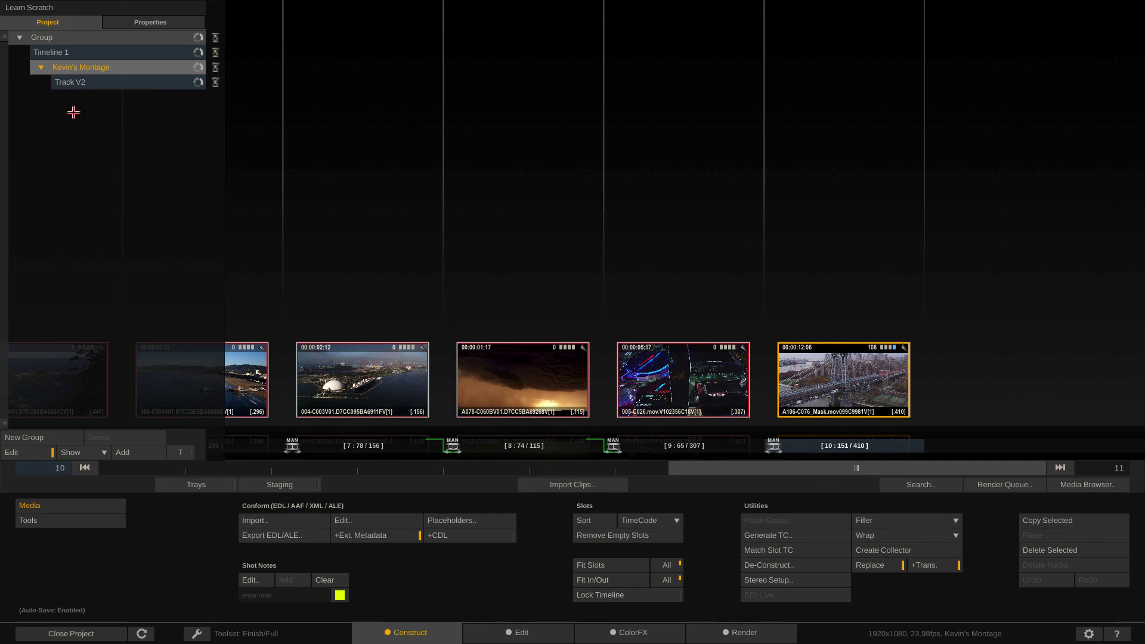
- Load Track V2 from the Project tree, showing its single Central Park aerial slot
{"action": "left_click", "coordinate": [98, 81]}
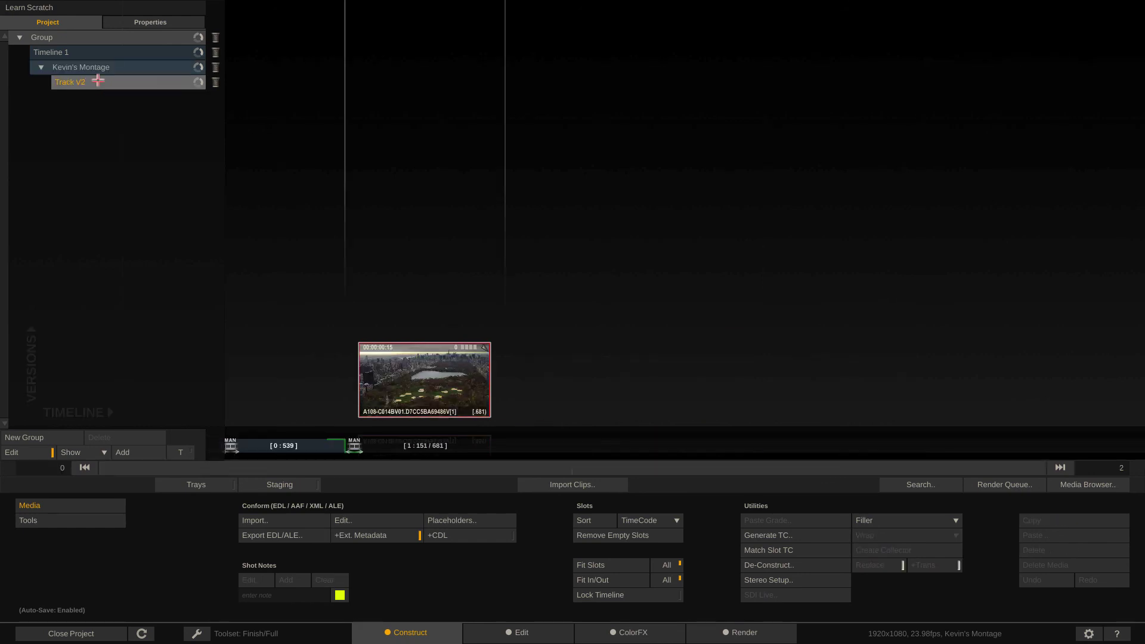